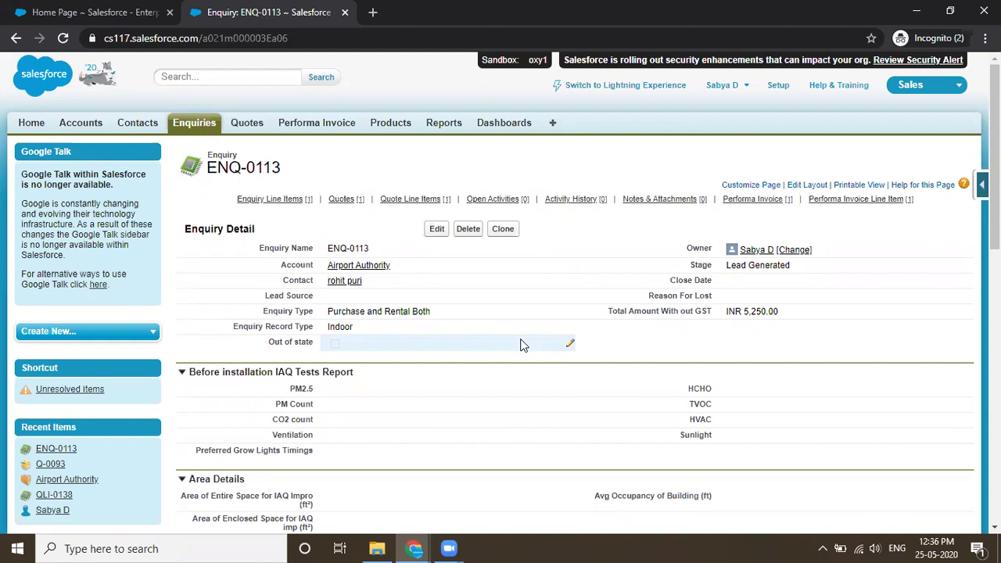
Start adding a product to enquiry ENQ-0113's line items and select the purchase product P-0001
scroll(523, 345, "down", 2)
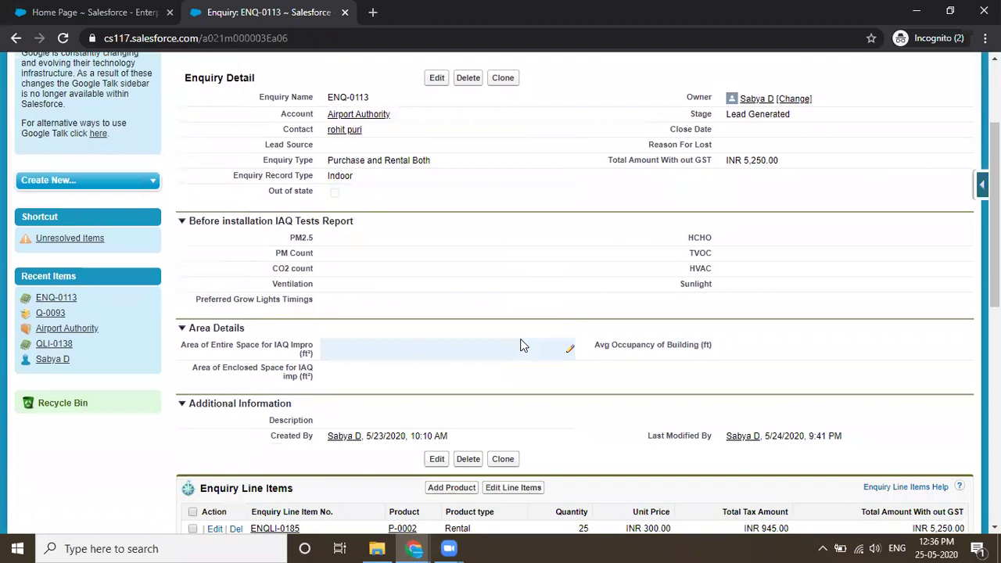
scroll(523, 345, "down", 3)
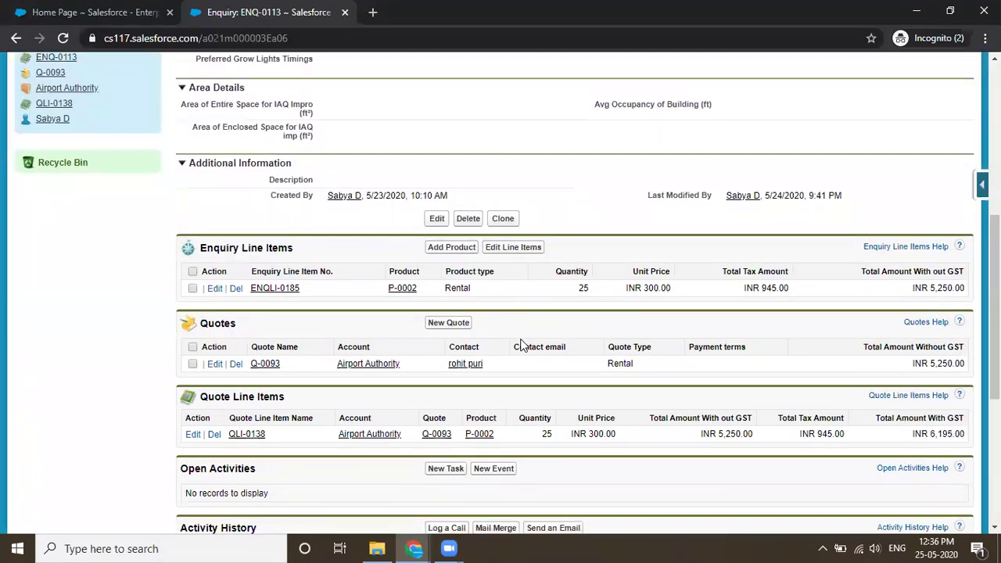
left_click(473, 249)
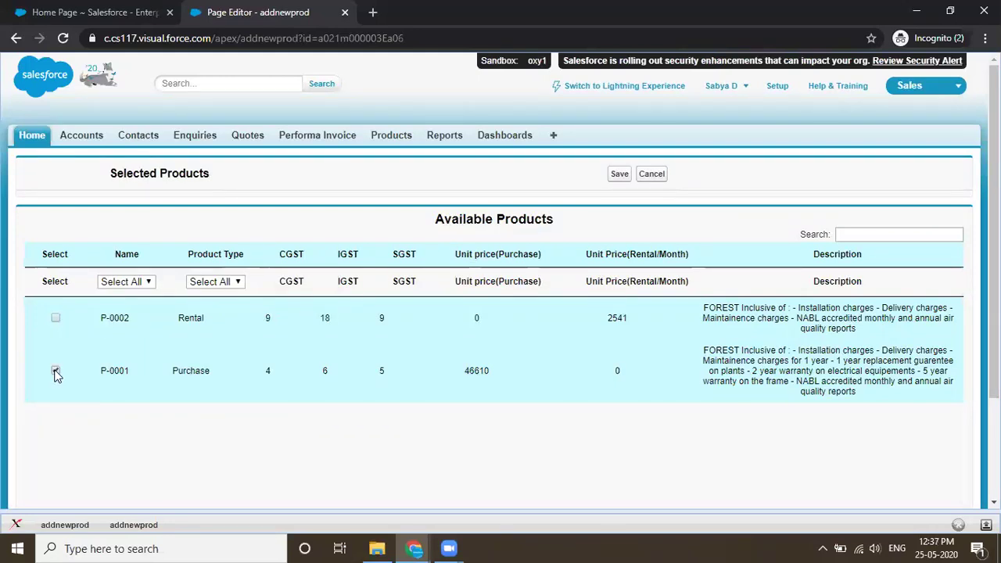
left_click(55, 371)
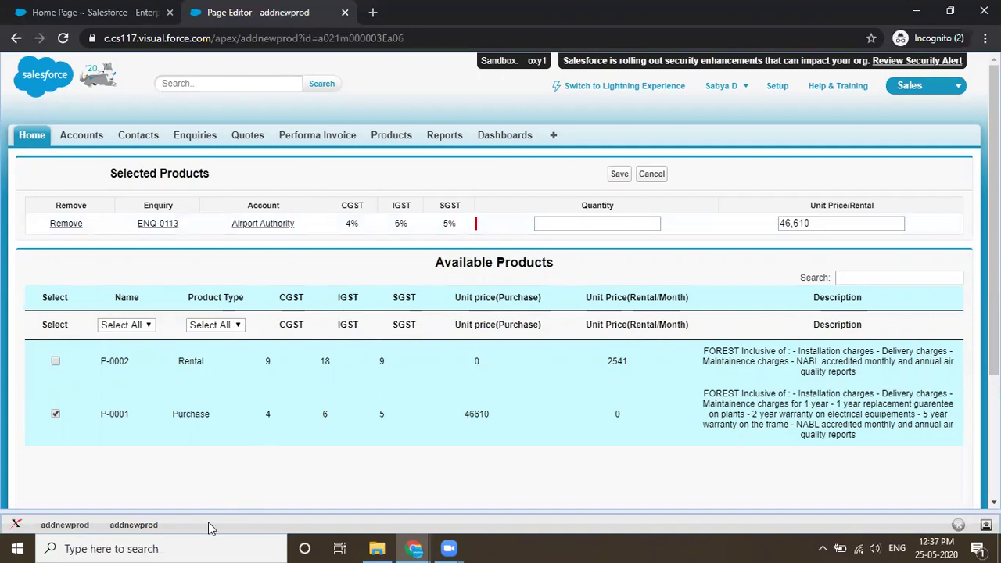
Expand the development-mode editor on the product selection page and examine the addnewprod Visualforce markup
left_click(288, 129)
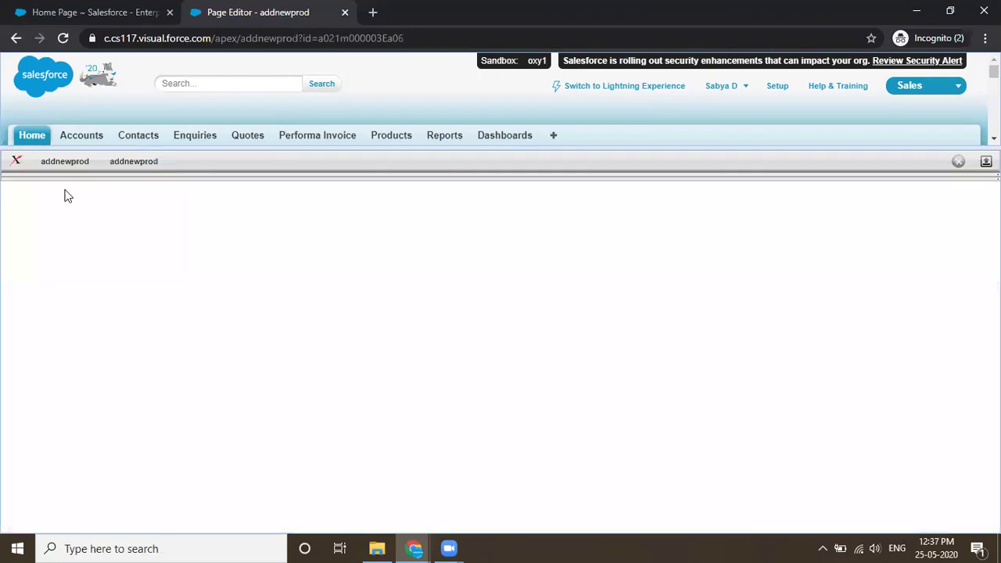
left_click(70, 163)
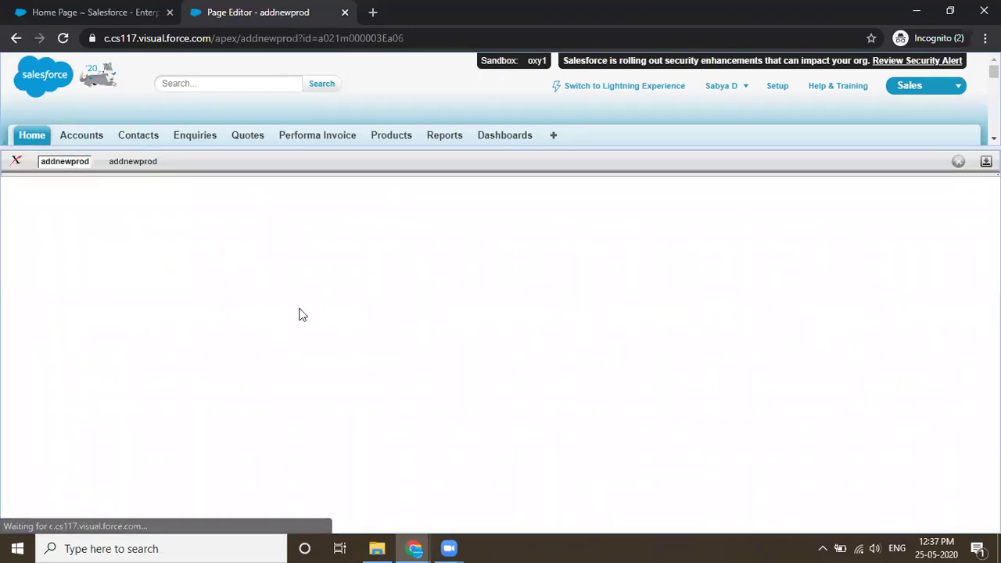
left_click(132, 164)
left_click(85, 169)
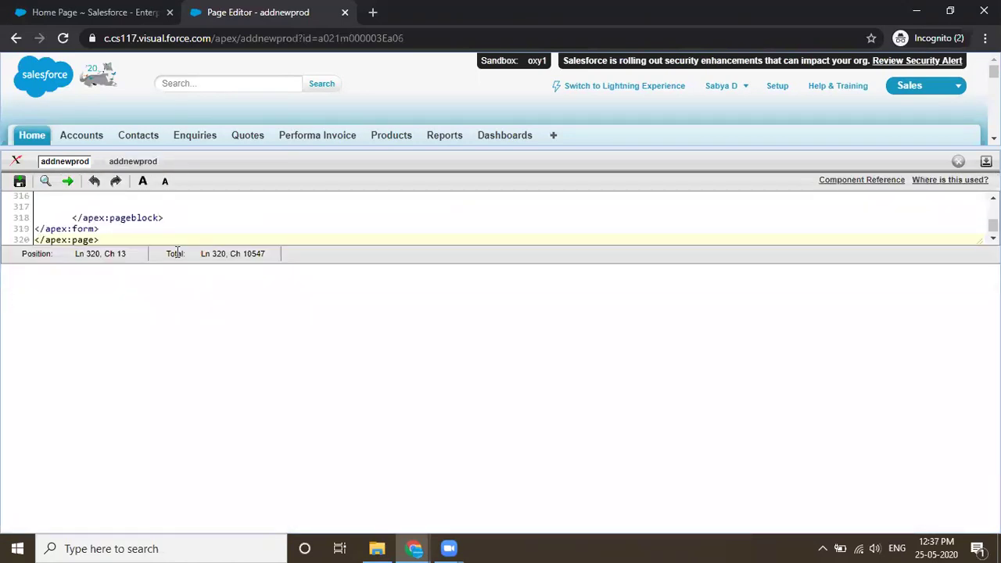
left_click(252, 217)
scroll(193, 241, "up", 20)
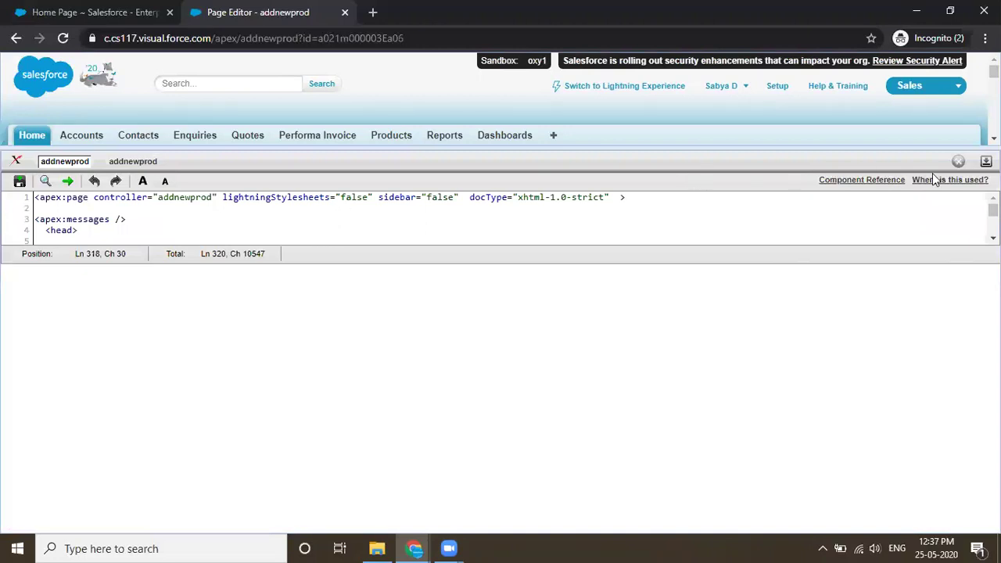
left_click(986, 161)
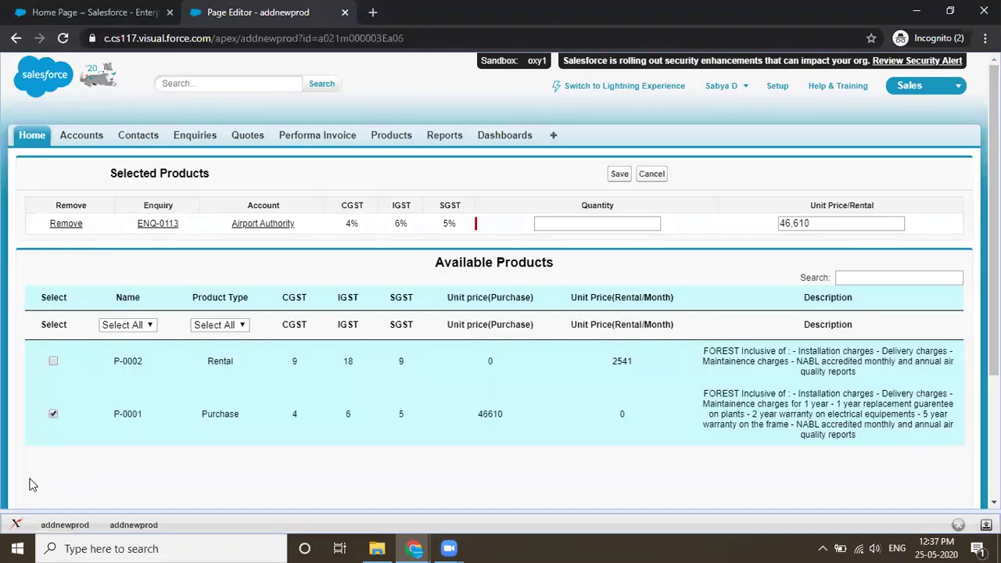
left_click(65, 519)
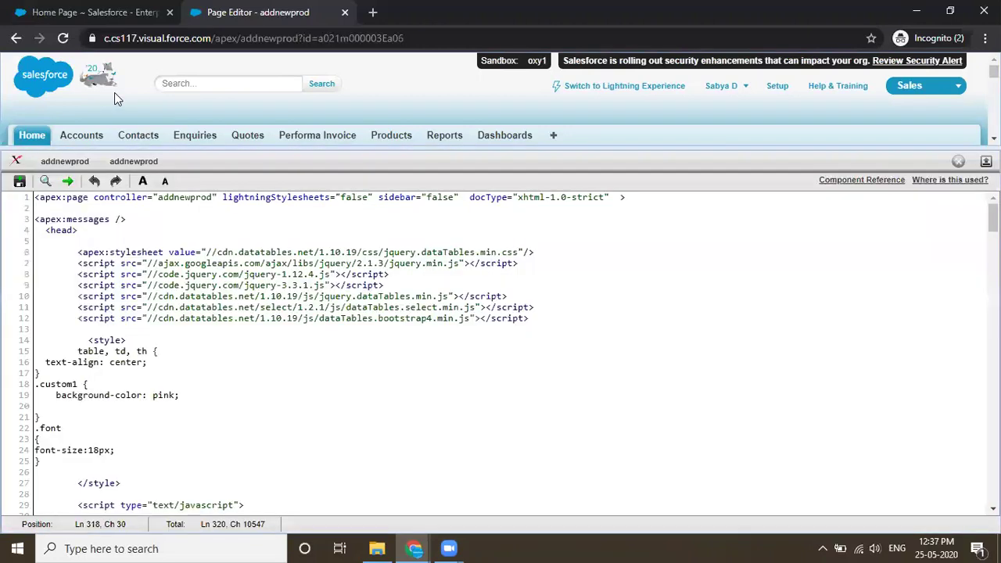
scroll(226, 306, "down", 20)
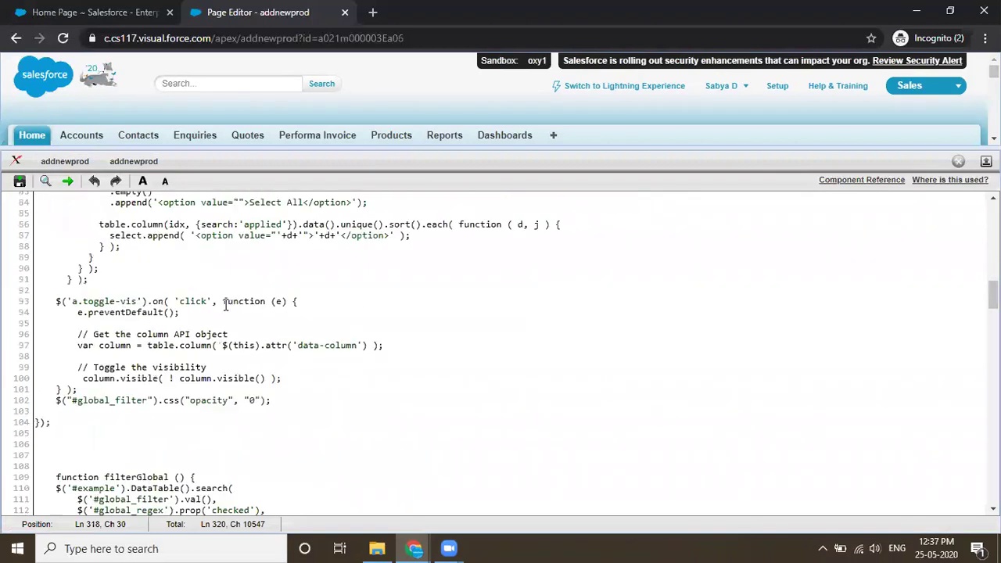
scroll(63, 208, "up", 7)
Look through the addnewprod controller code behind the page, then collapse the development-mode editor
left_click(133, 161)
scroll(162, 287, "up", 1)
scroll(163, 287, "up", 20)
scroll(161, 290, "down", 19)
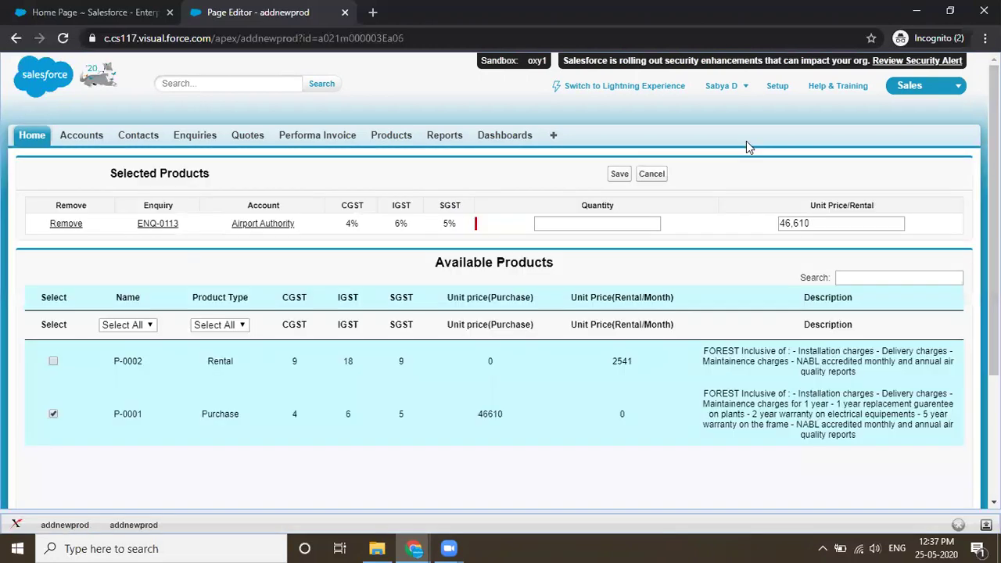
left_click(986, 161)
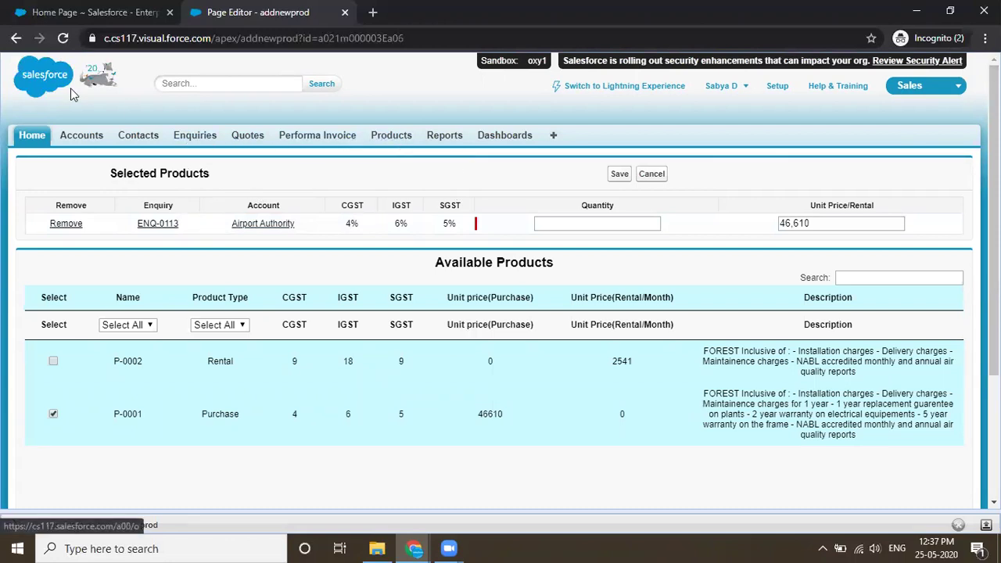
Go back to enquiry ENQ-0113, reopen its product selection page and select the rental product P-0002
left_click(11, 41)
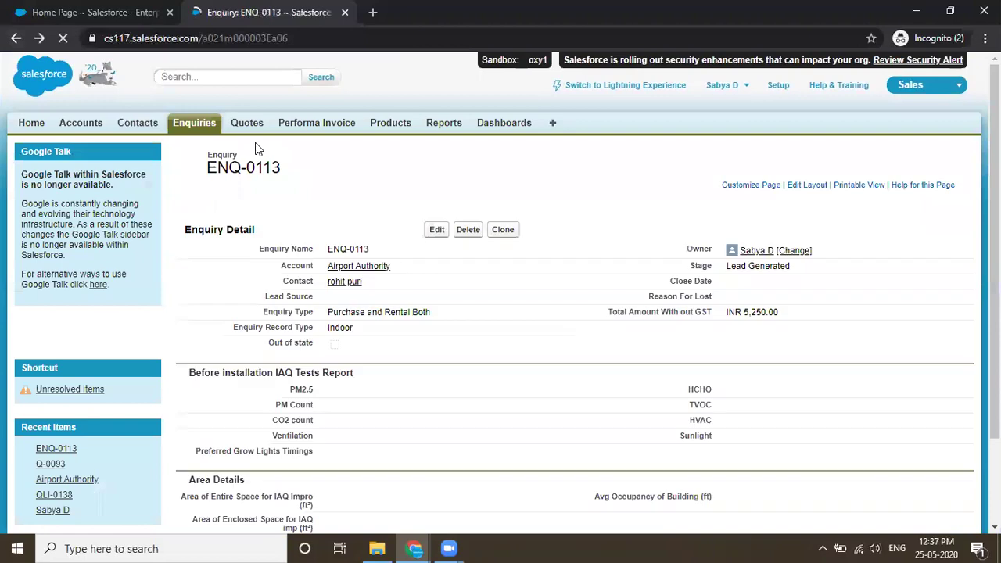
scroll(354, 182, "up", 2)
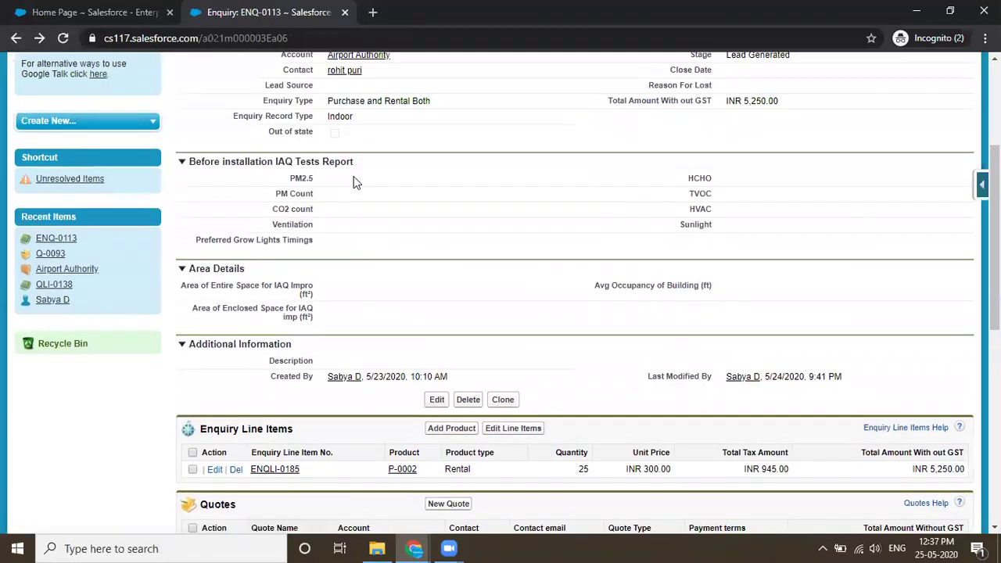
left_click(447, 428)
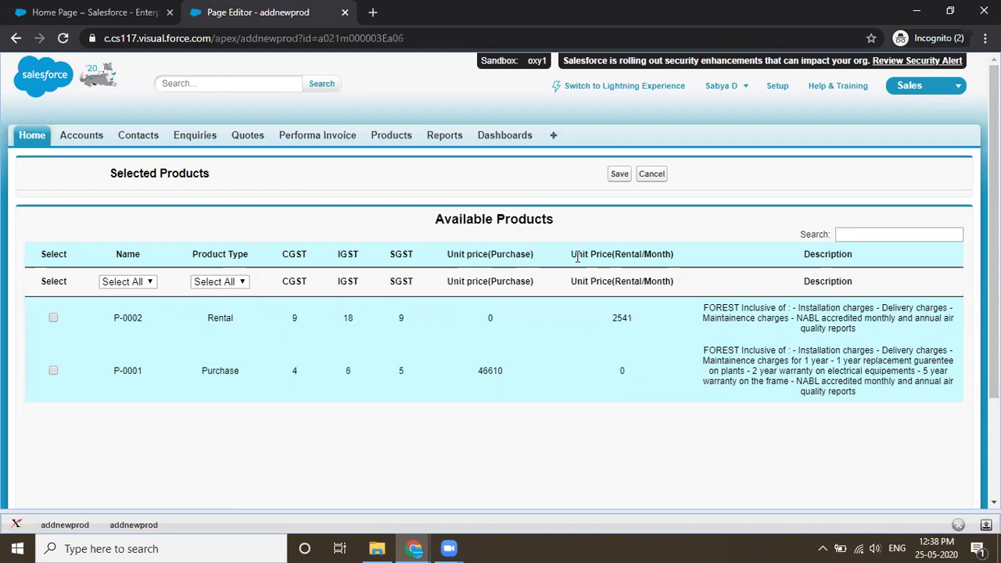
left_click(51, 321)
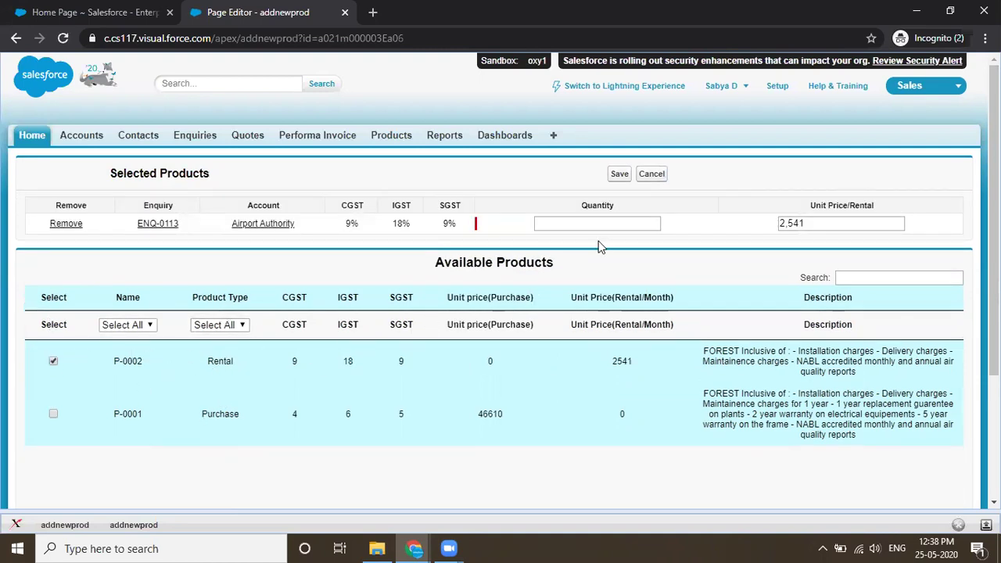
Set the selected product's quantity to 12 and its unit price to 300, and save the line item
left_click(639, 224)
type("12")
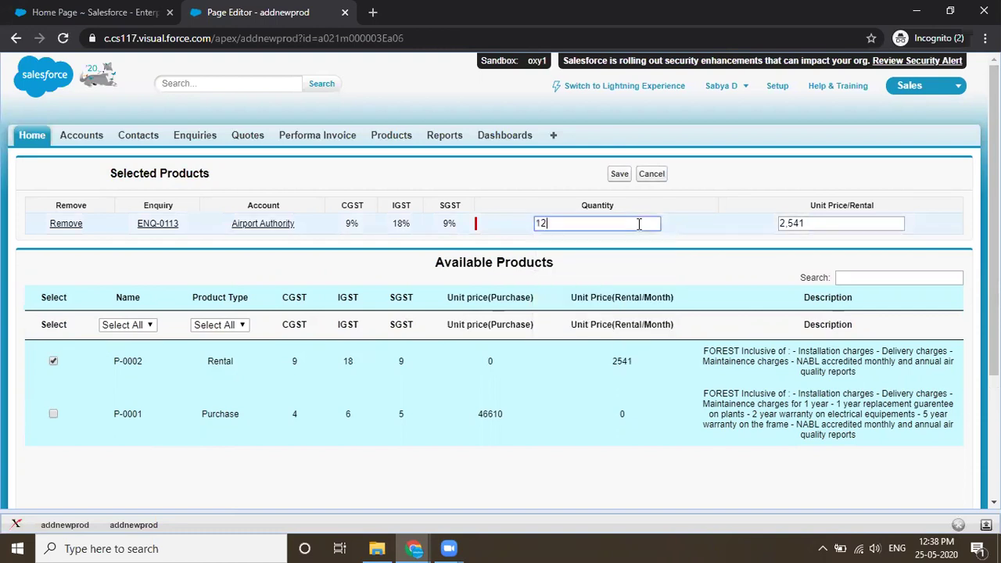
left_click(834, 225)
double_click(819, 221)
type("300")
left_click(619, 176)
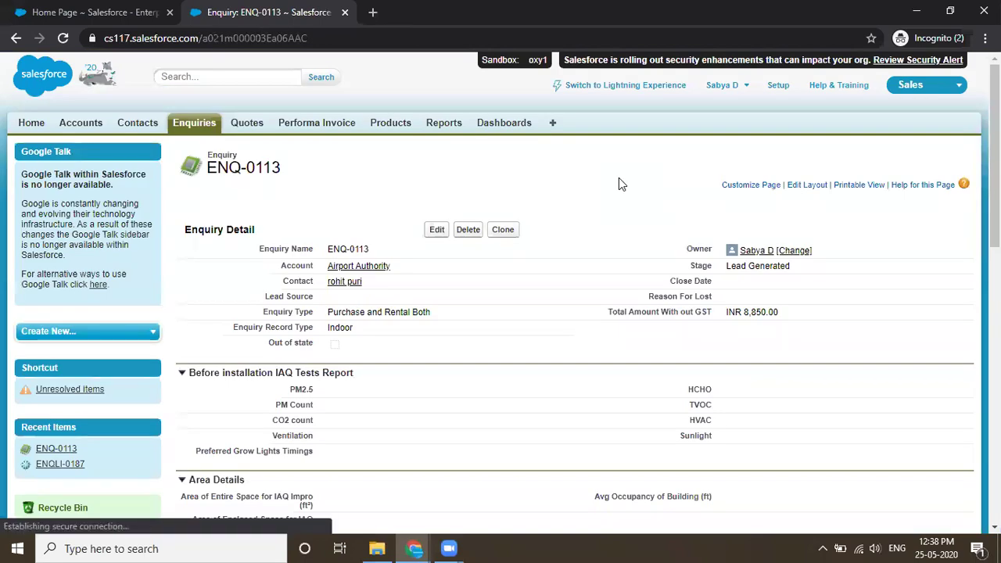
Check the enquiry's line items and the related record lists below them
scroll(619, 184, "down", 5)
scroll(474, 174, "down", 3)
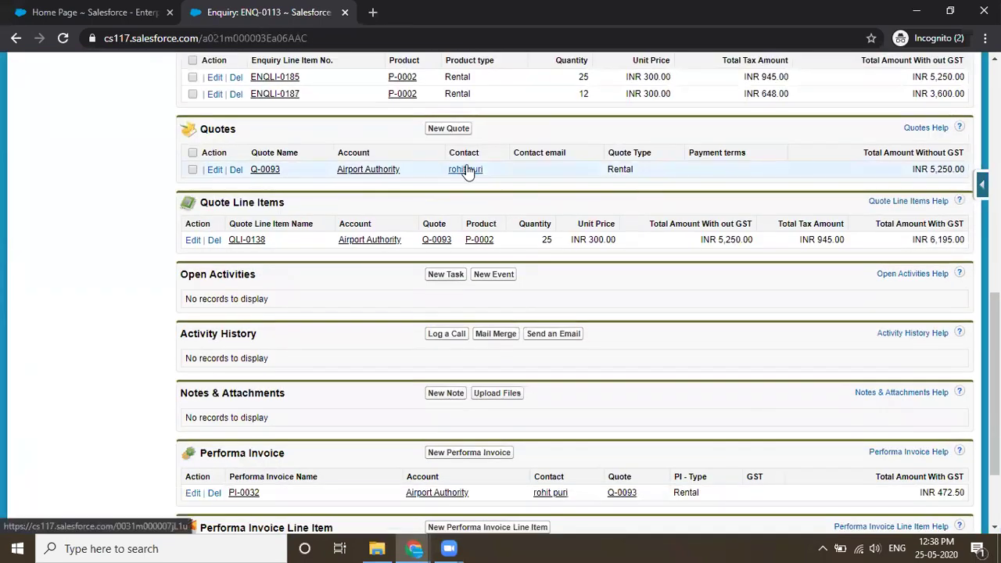
scroll(468, 172, "up", 4)
scroll(466, 166, "up", 4)
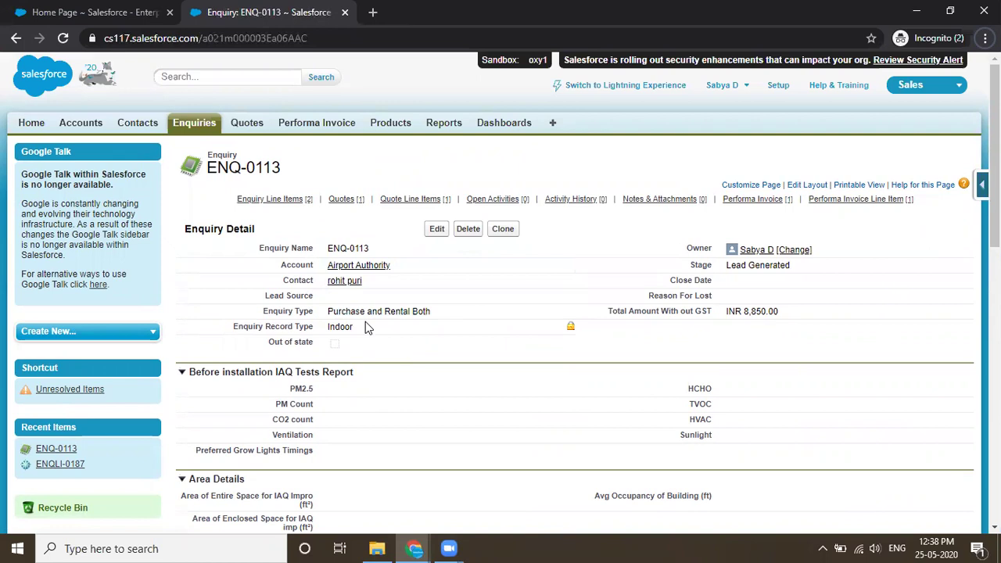
Switch to the Developer Console and look through the addnewprod Apex class
key("alt+Tab")
key("Tab")
key("Tab")
key("Tab")
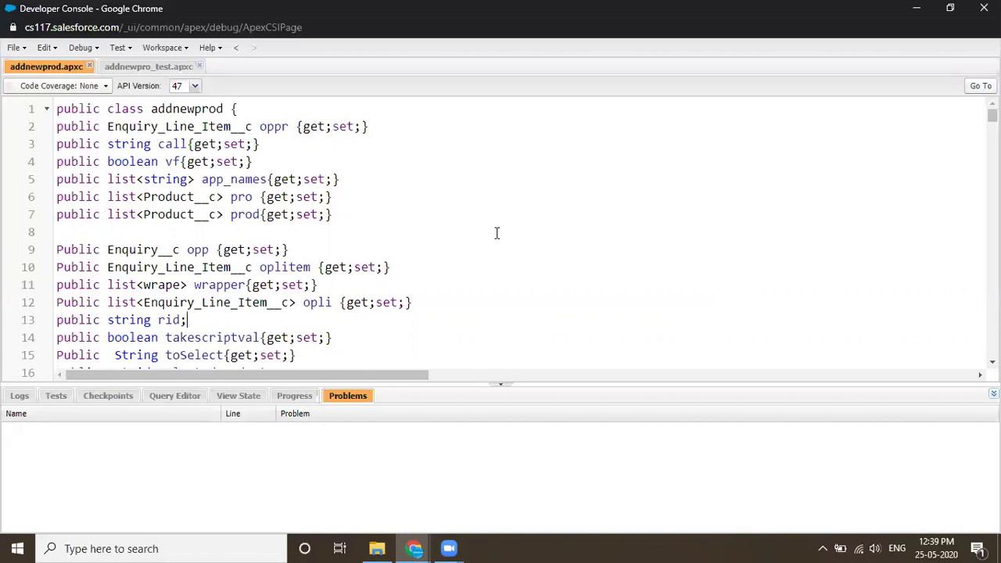
scroll(496, 233, "down", 10)
scroll(496, 233, "up", 10)
Return to the enquiry record and review its line items and quotes
key("alt+Tab")
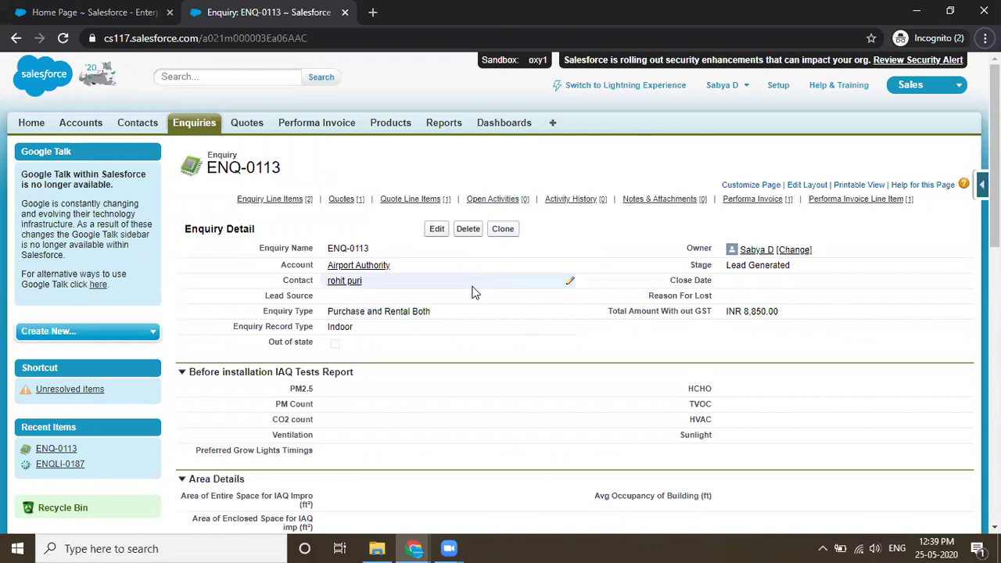
scroll(446, 393, "down", 10)
scroll(446, 395, "up", 4)
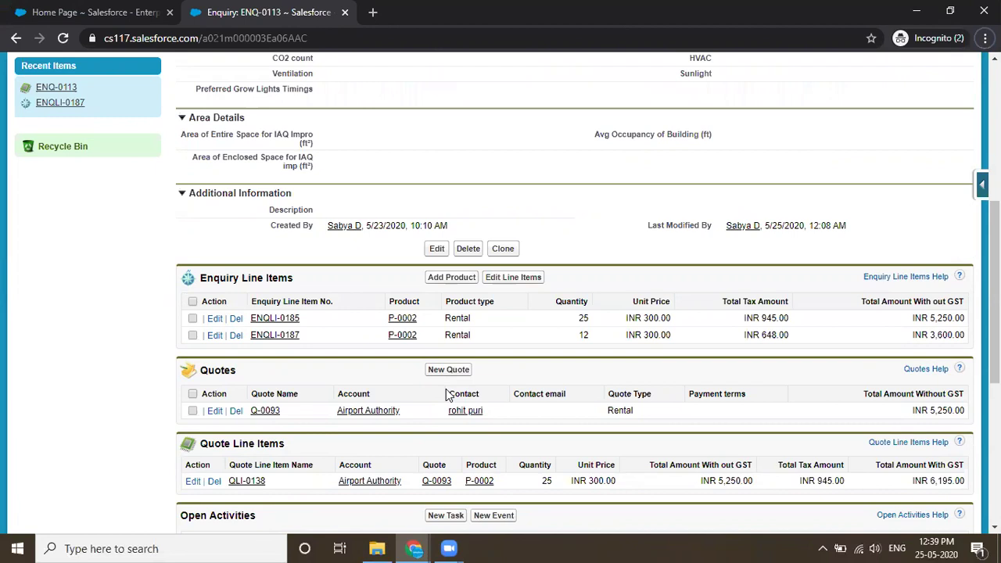
Switch back to the Developer Console and read through the addnewprod class's variables and logic
key("alt+Tab")
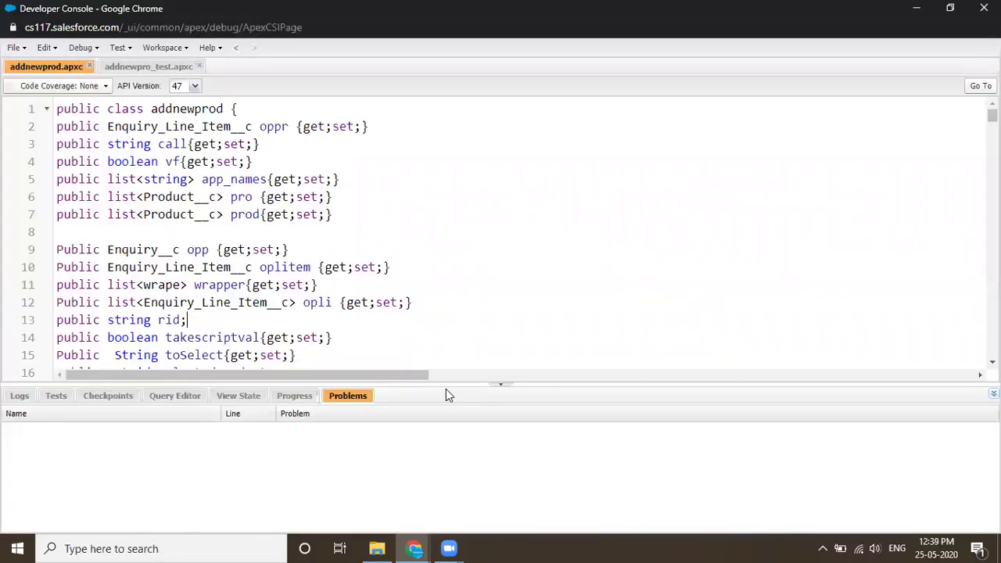
key("alt+Tab")
key("alt+Tab")
key("alt+Tab")
key("alt+Tab")
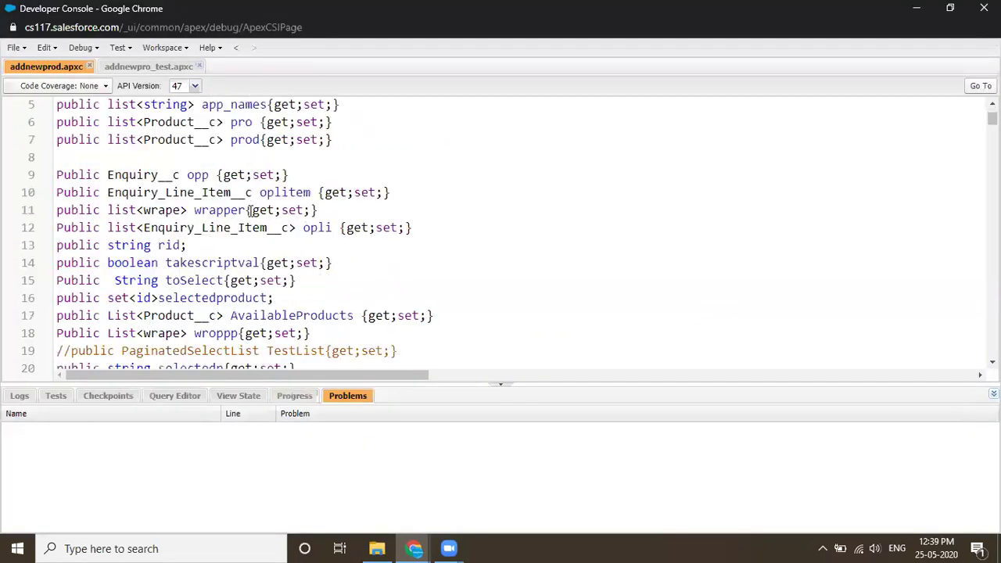
scroll(250, 208, "down", 20)
scroll(251, 209, "up", 20)
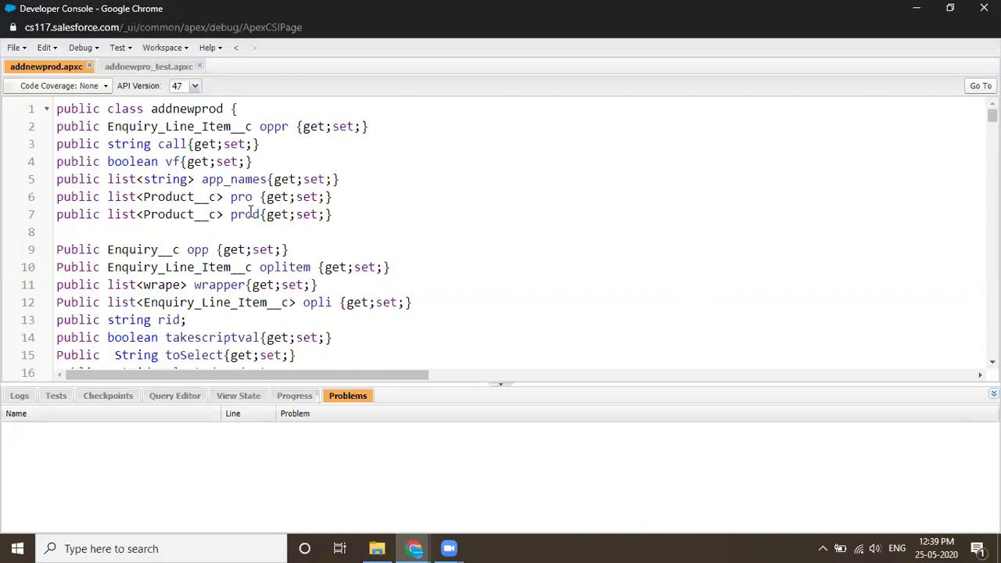
Bring up the addnewpro_test class and look through its test records and wrapper setup
left_click(145, 70)
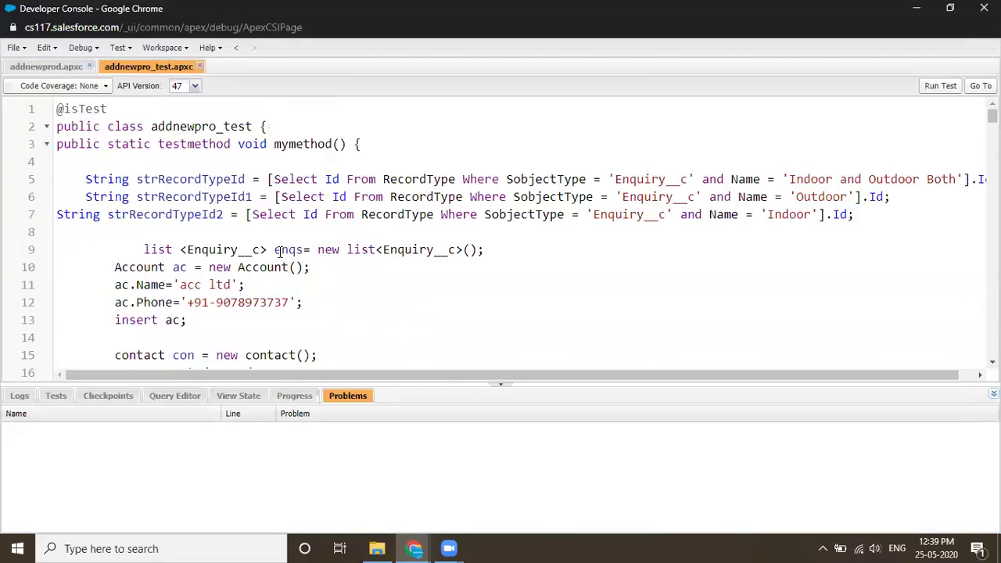
scroll(440, 275, "down", 20)
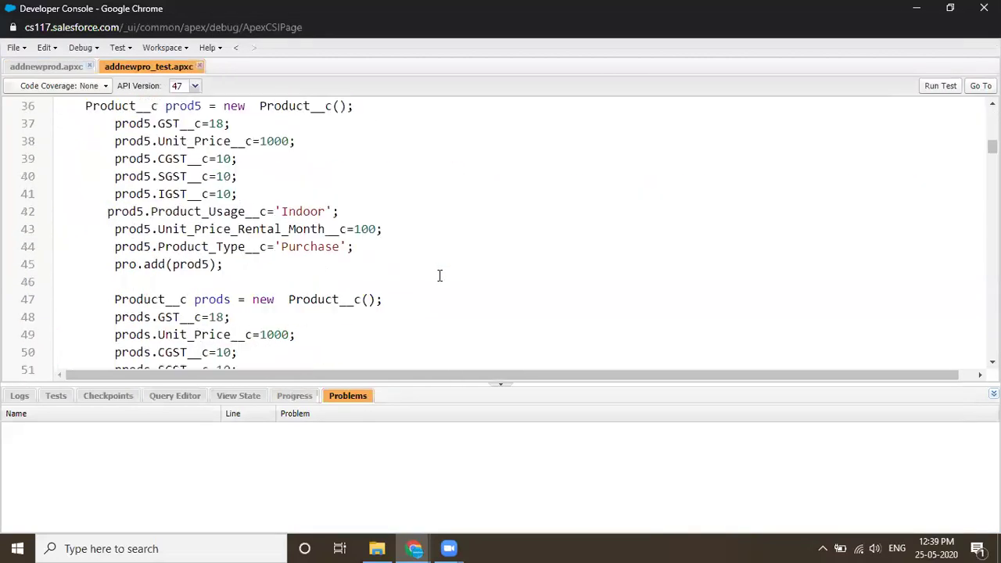
scroll(439, 276, "down", 10)
scroll(438, 274, "up", 20)
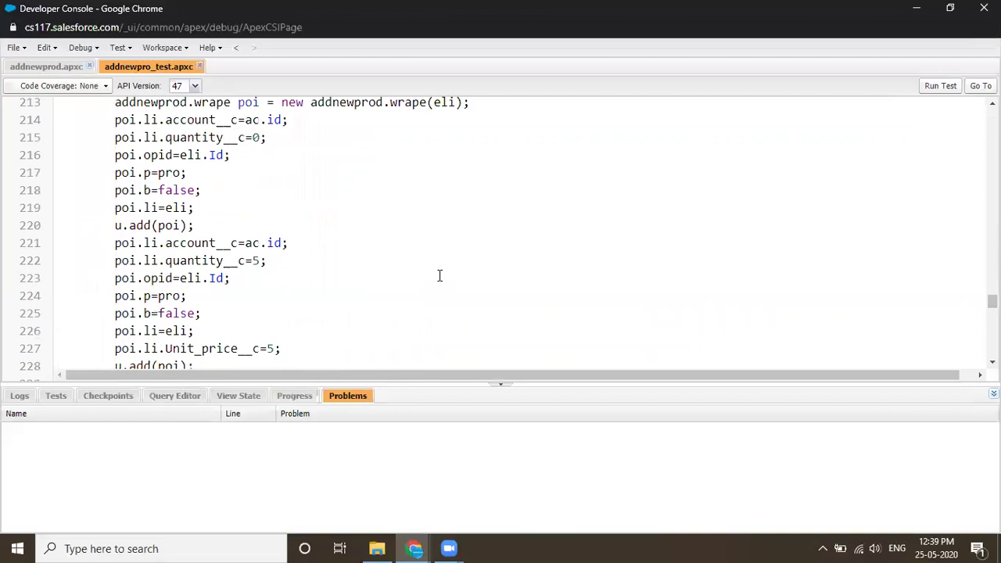
Compare the addnewprod class with its addnewpro_test test class, ending on the test class
left_click(59, 68)
scroll(485, 274, "down", 20)
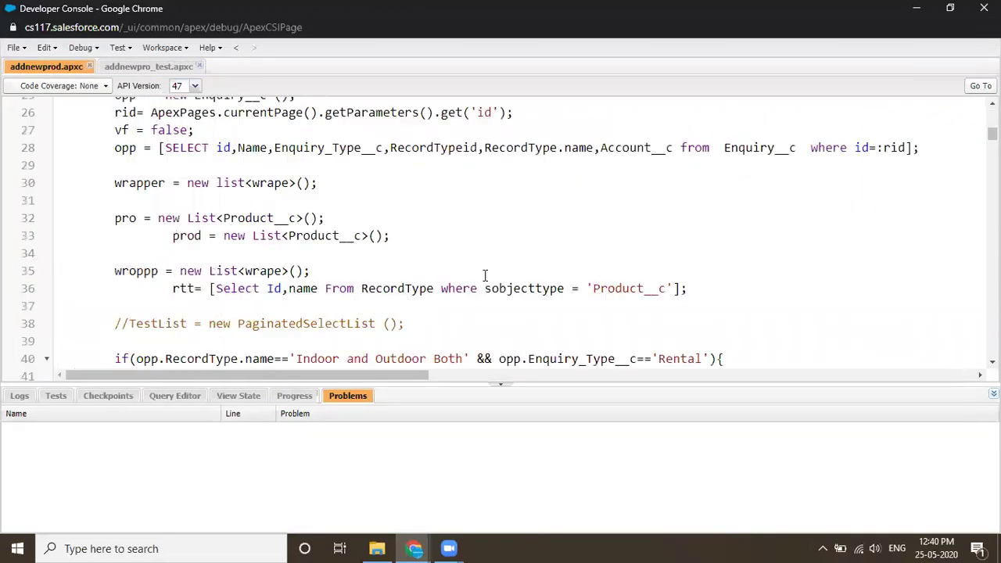
scroll(485, 275, "up", 20)
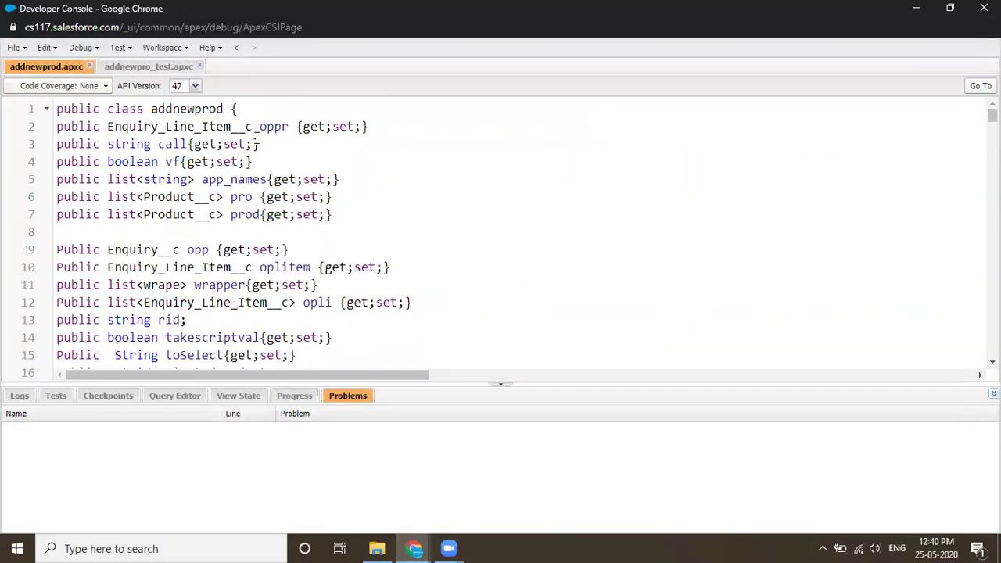
left_click(141, 66)
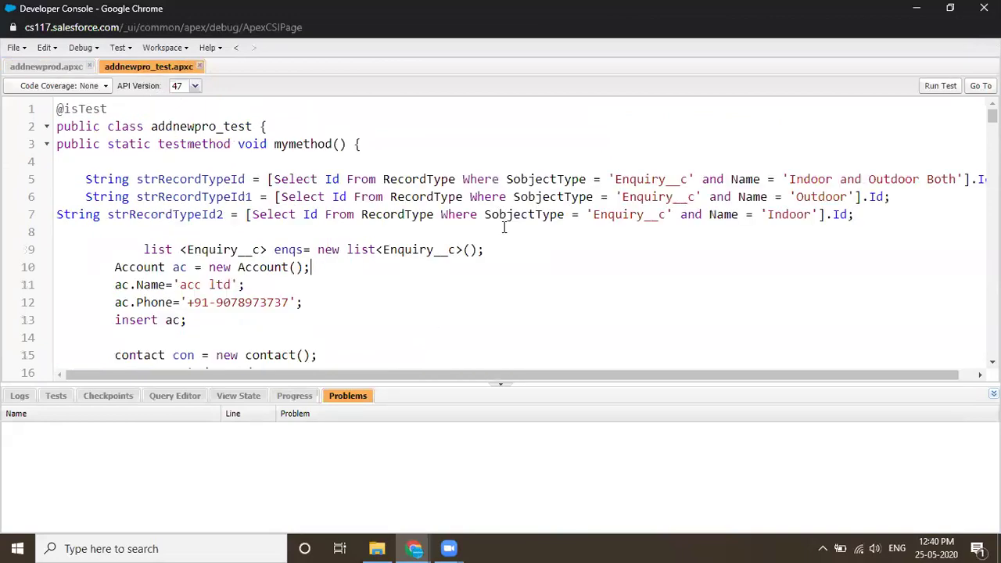
left_click(61, 69)
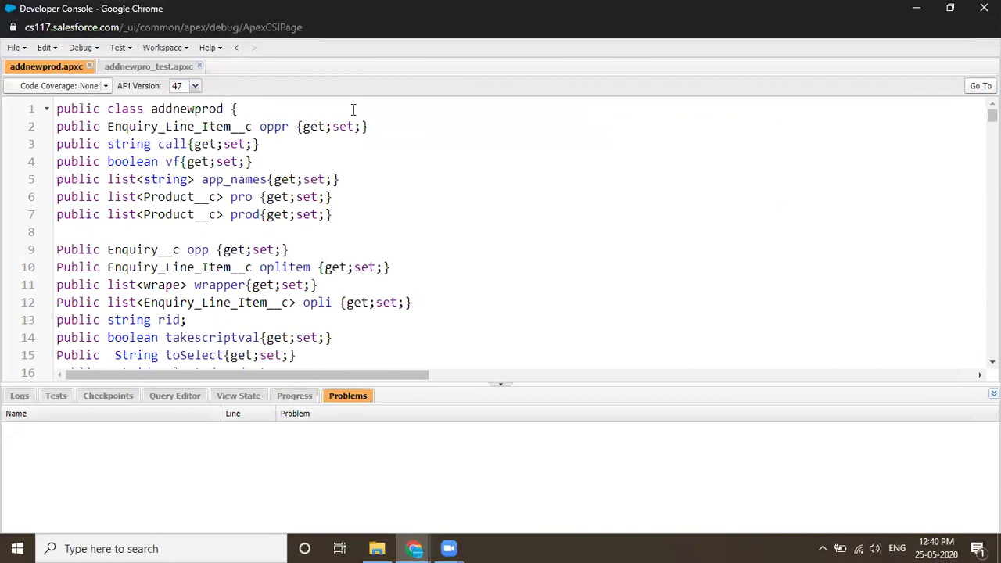
left_click(151, 70)
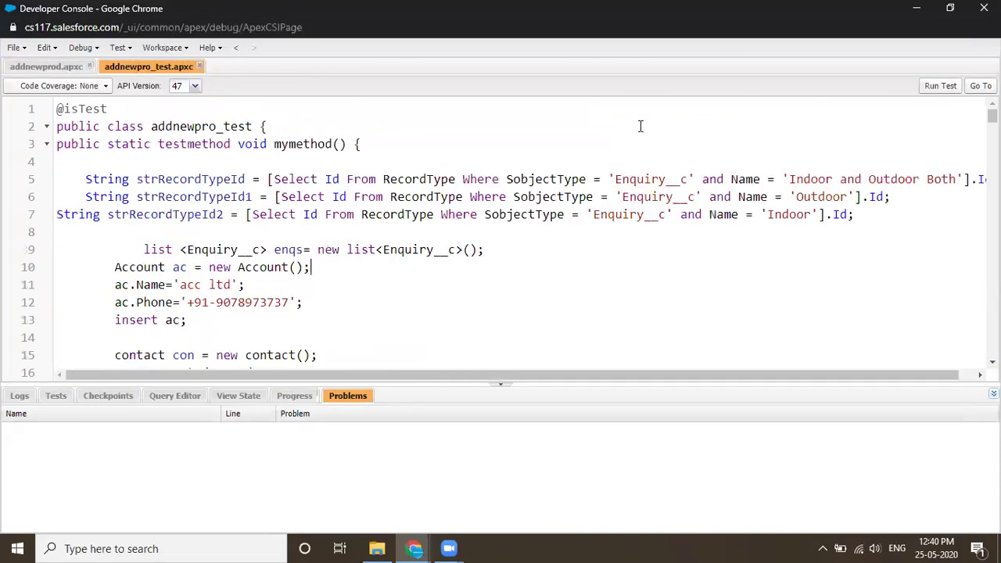
Run the addnewpro_test class and inspect the all-tests code coverage highlighting through the addnewprod class
left_click(943, 86)
left_click(28, 67)
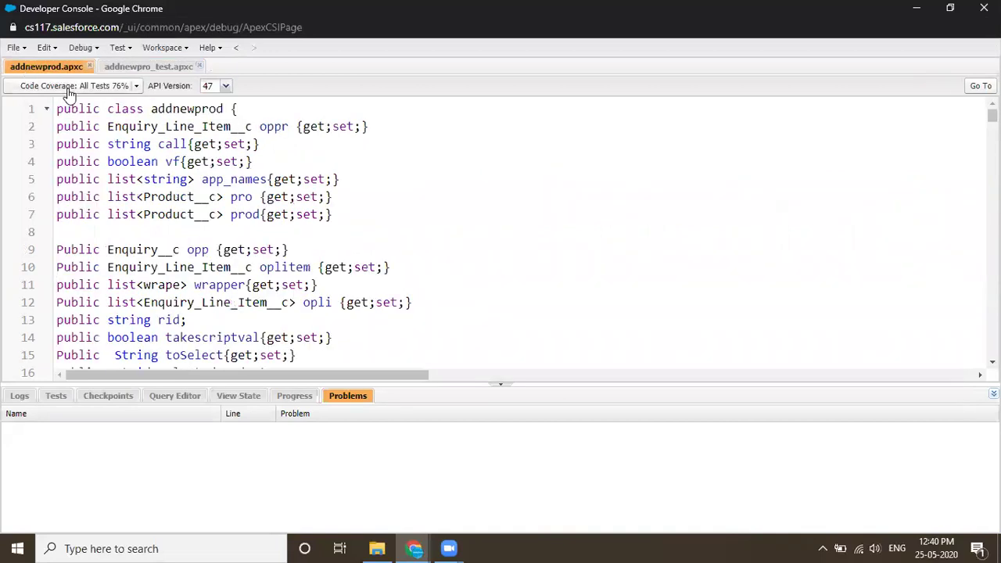
left_click(68, 88)
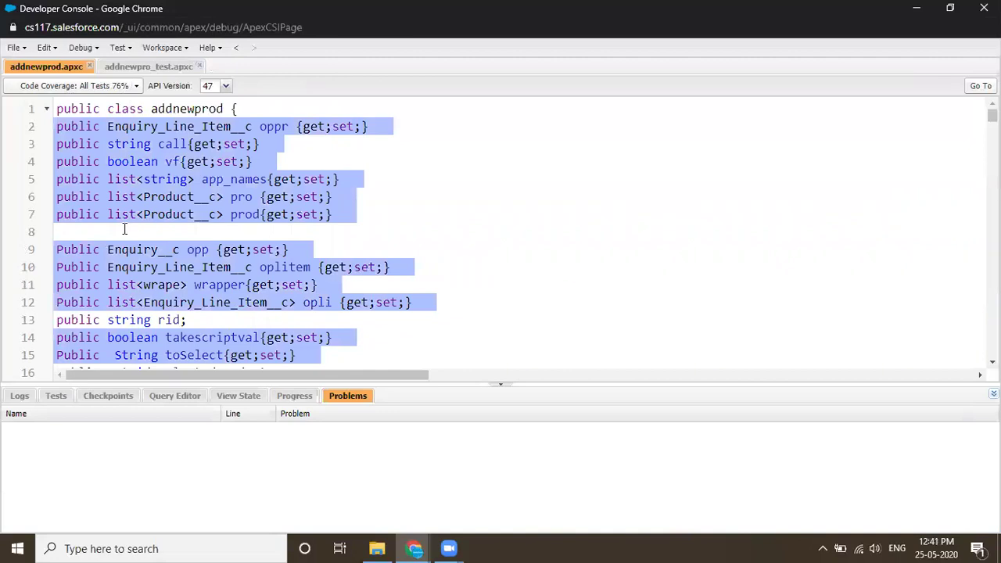
scroll(123, 226, "down", 20)
scroll(125, 229, "up", 20)
left_click(68, 87)
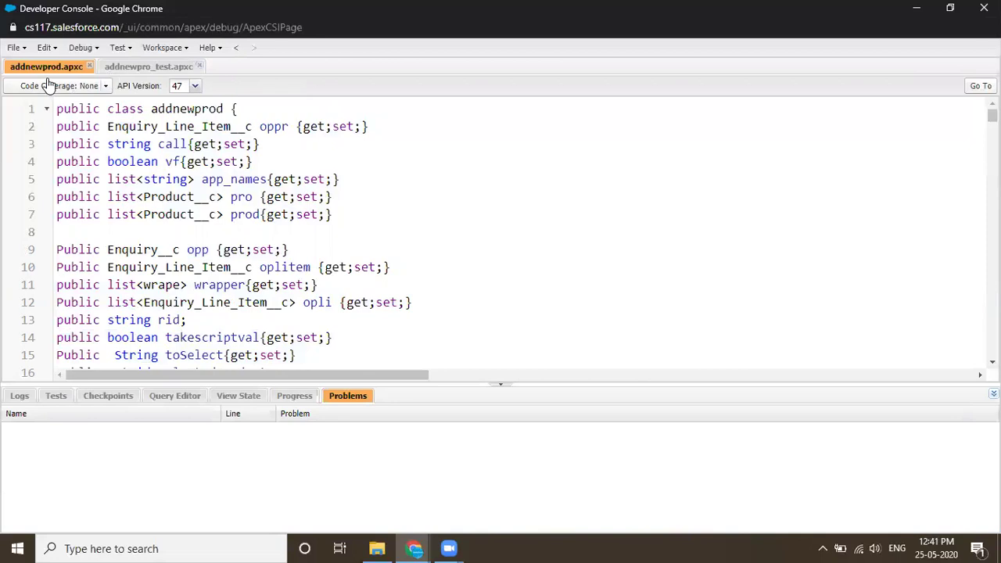
Return to the enquiry's browser window and open Outbound Change Sets in Setup by searching for "out"
key("alt+Tab")
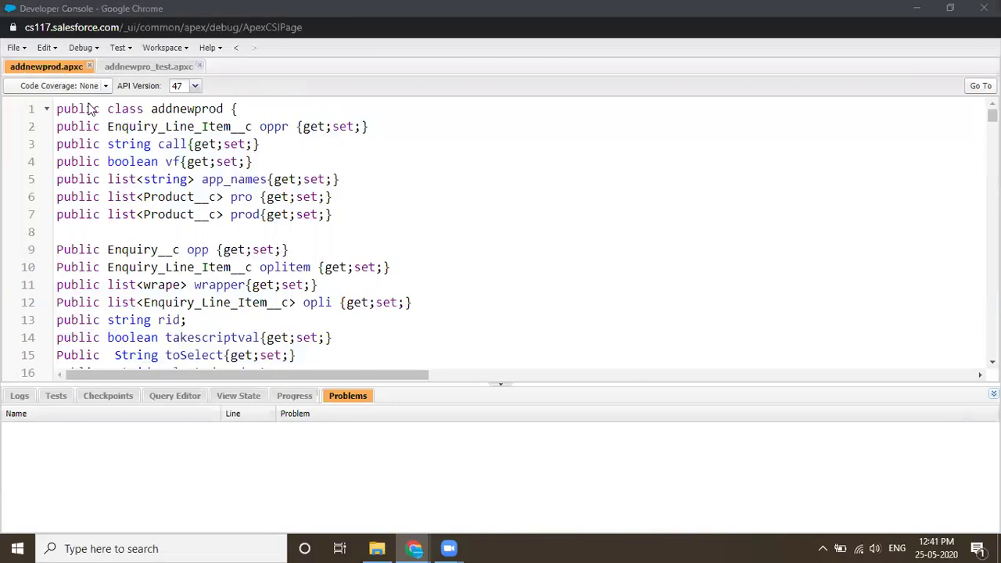
key("alt+Tab")
key("Tab")
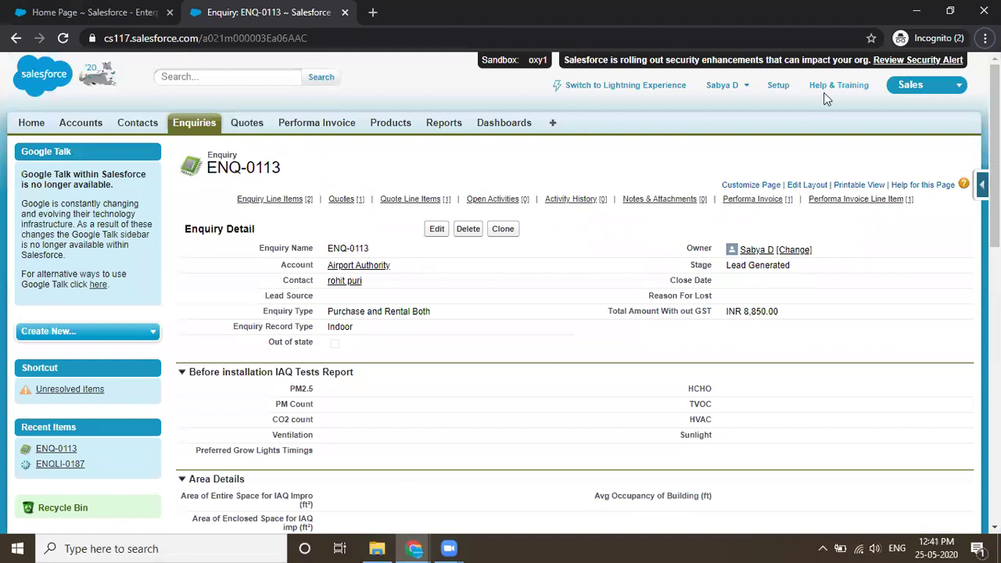
left_click(778, 86)
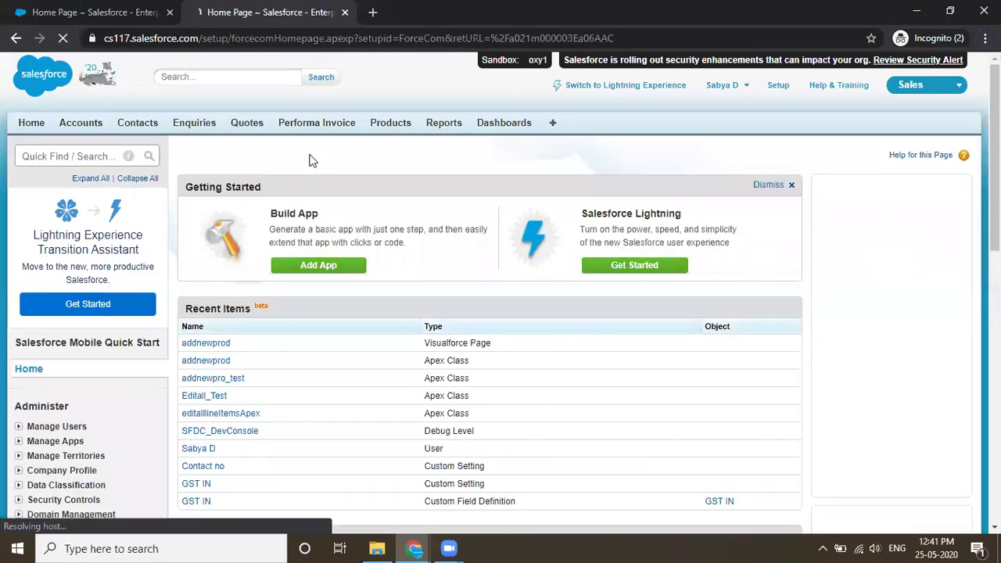
left_click(98, 157)
type("out")
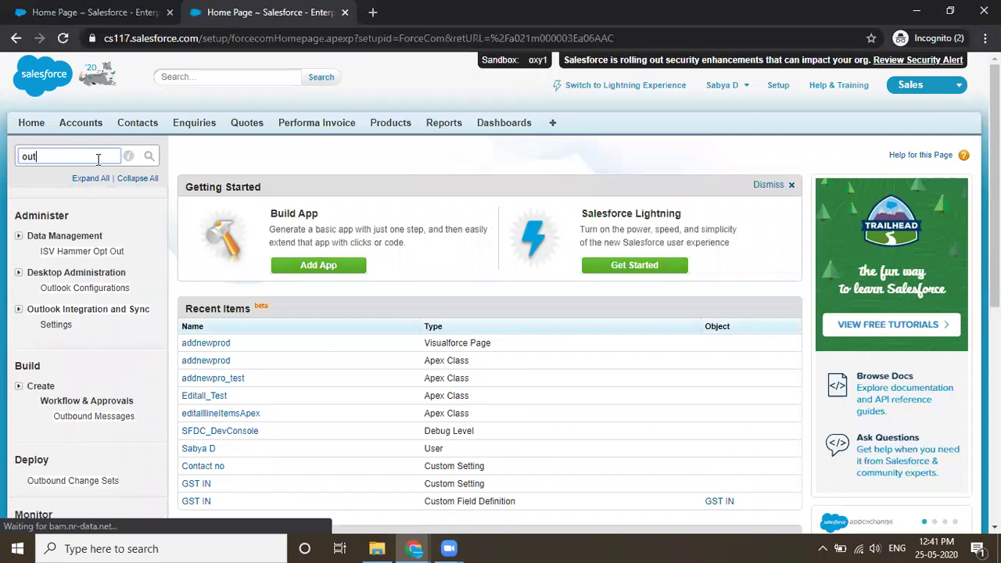
scroll(79, 388, "down", 5)
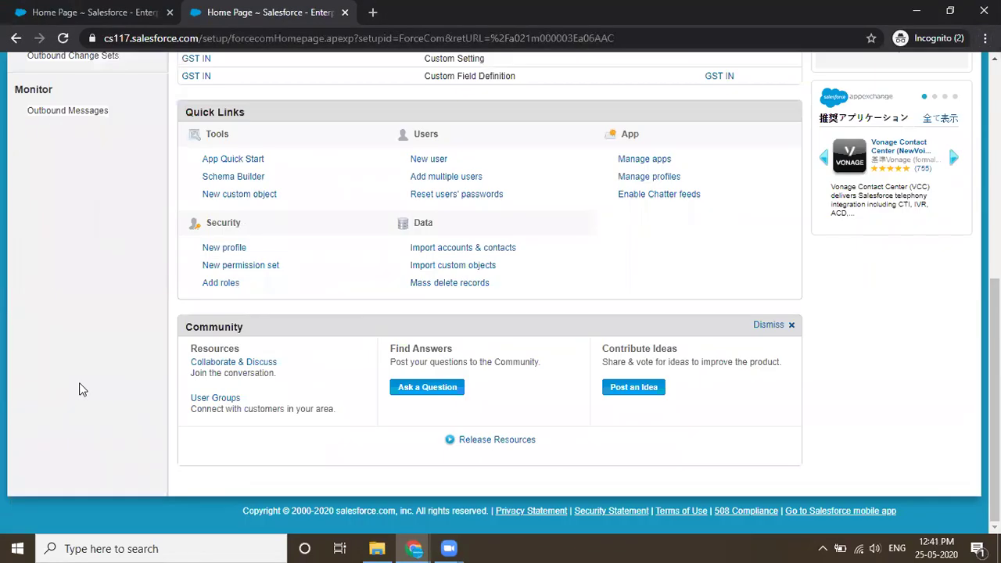
scroll(51, 117, "up", 1)
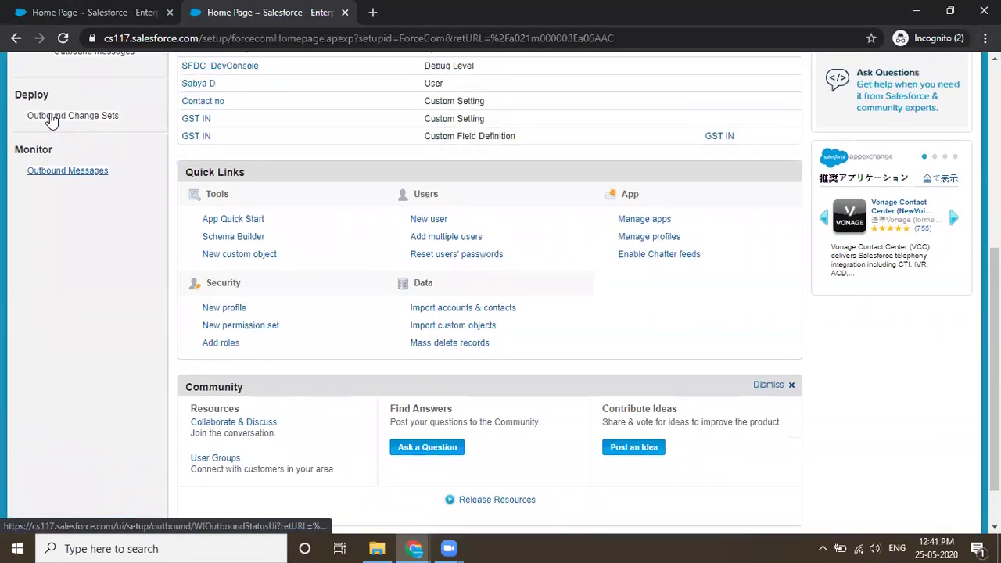
left_click(54, 117)
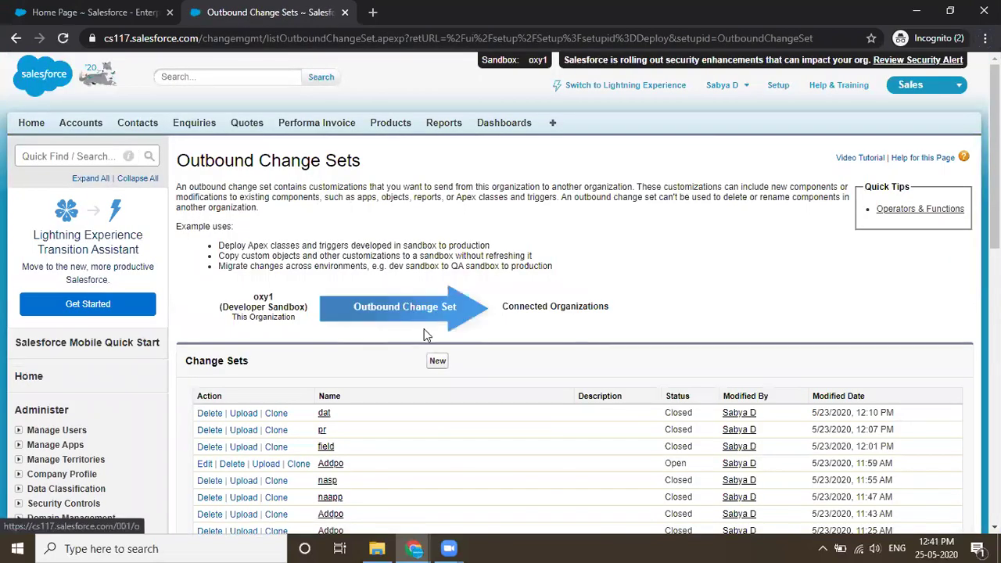
Create and save a new outbound change set, entering a person's first name as its name
left_click(430, 363)
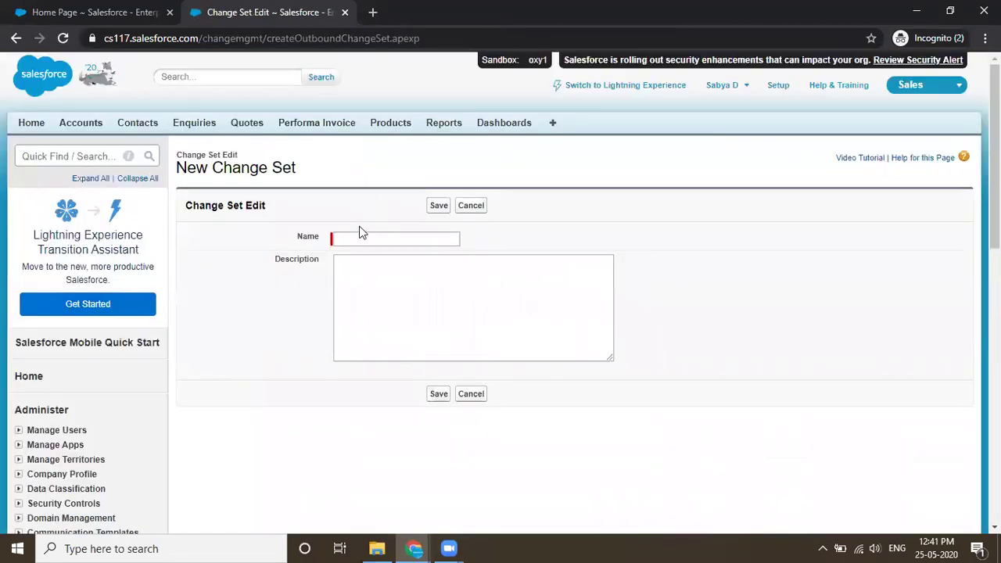
left_click(359, 235)
type("rohit")
left_click(443, 208)
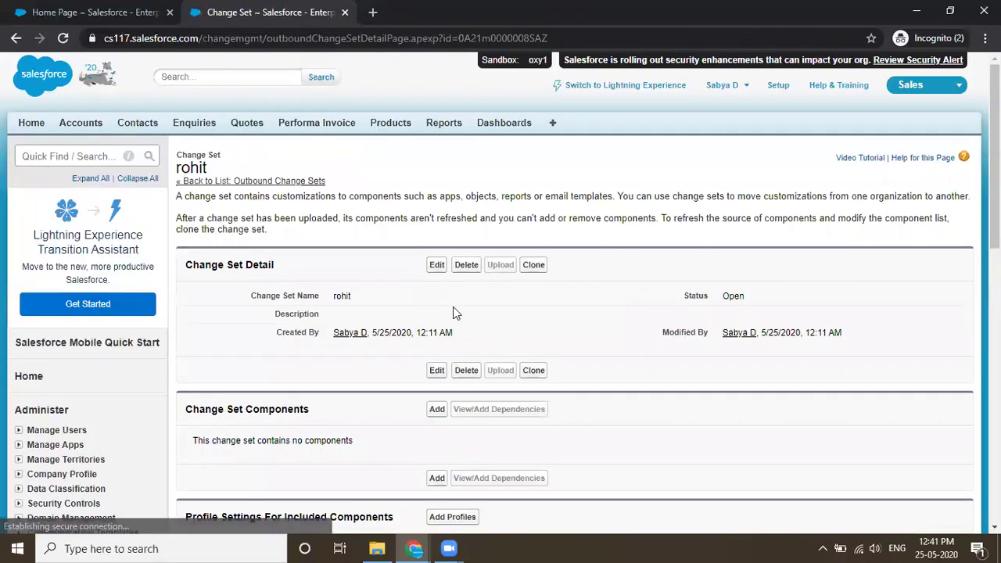
Start adding components to the new change set and list those of the Apex Class type
left_click(435, 408)
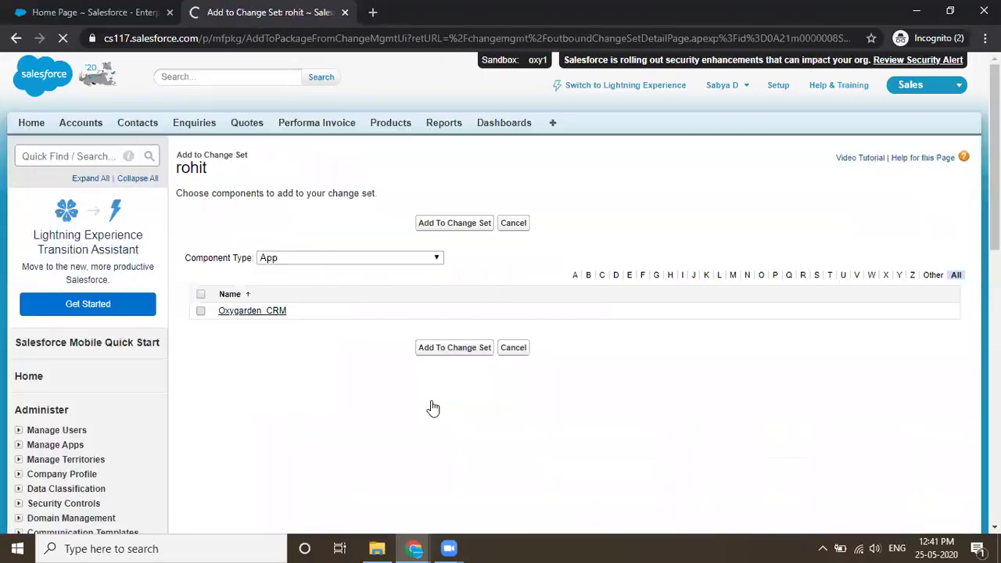
left_click(354, 262)
key("Down")
key("Up")
key("Up")
key("Up")
key("Up")
key("Return")
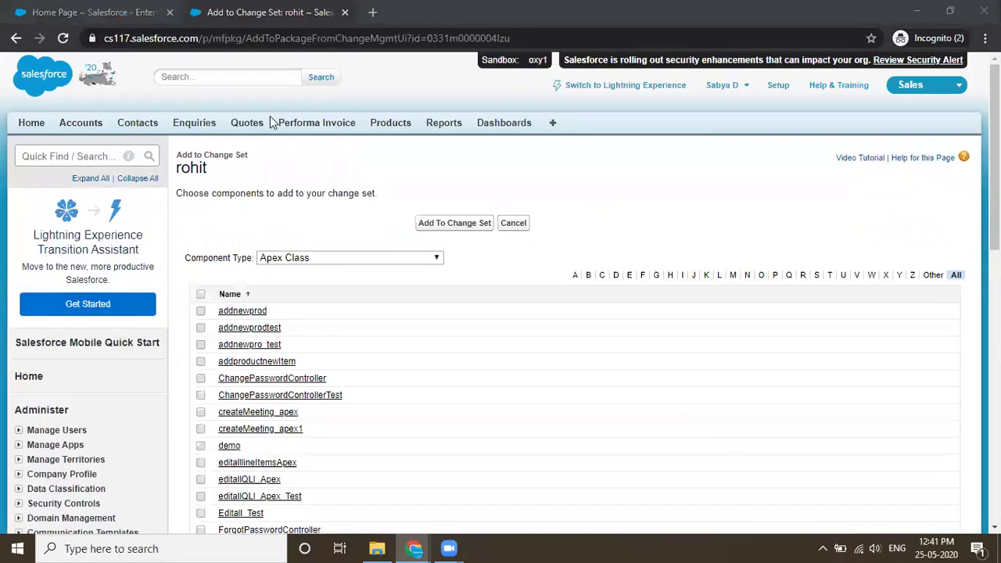
Check the class name in the Developer Console and add the addnewprod and addnewprodtest Apex classes to the change set
key("alt+Tab")
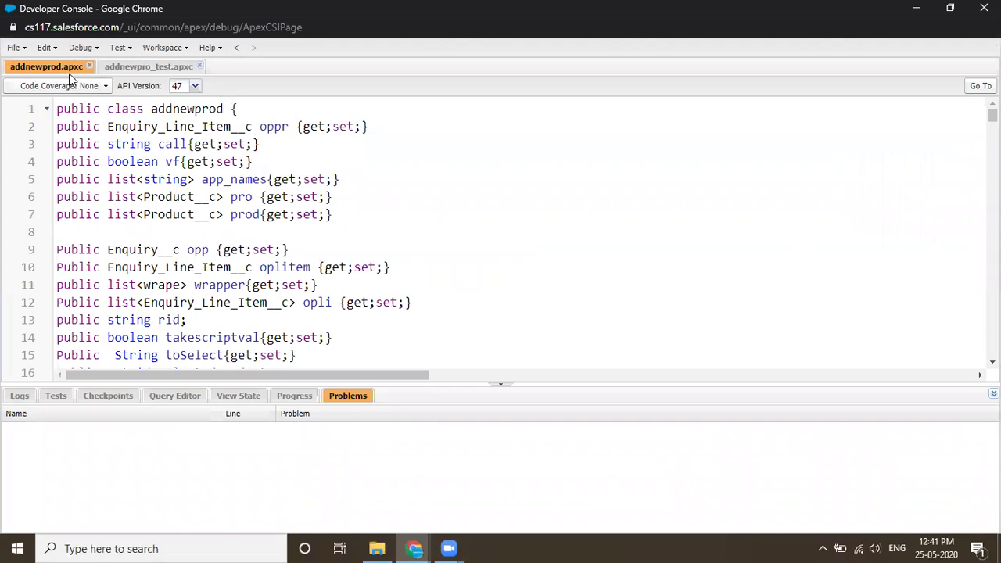
key("alt+Tab")
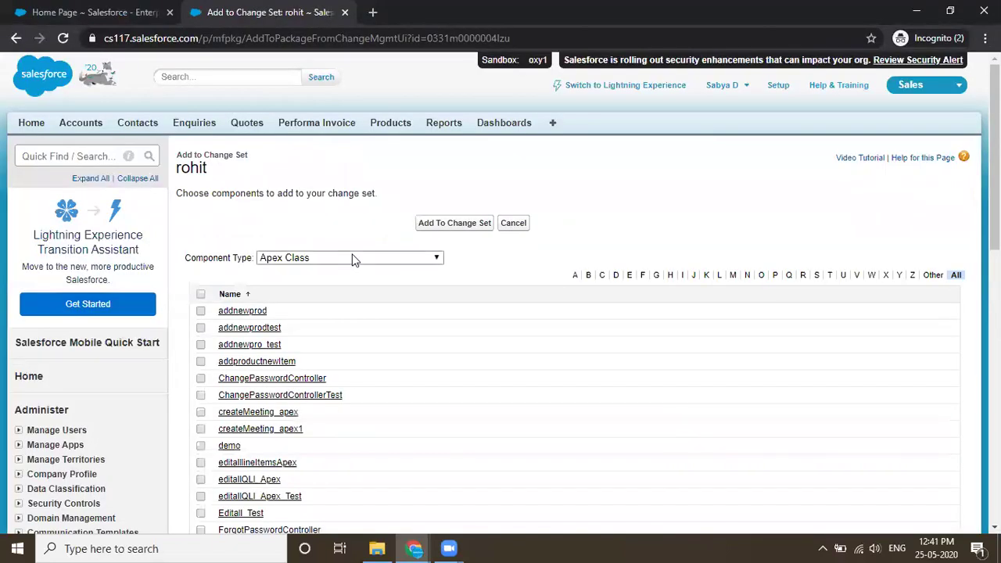
left_click(201, 311)
left_click(201, 328)
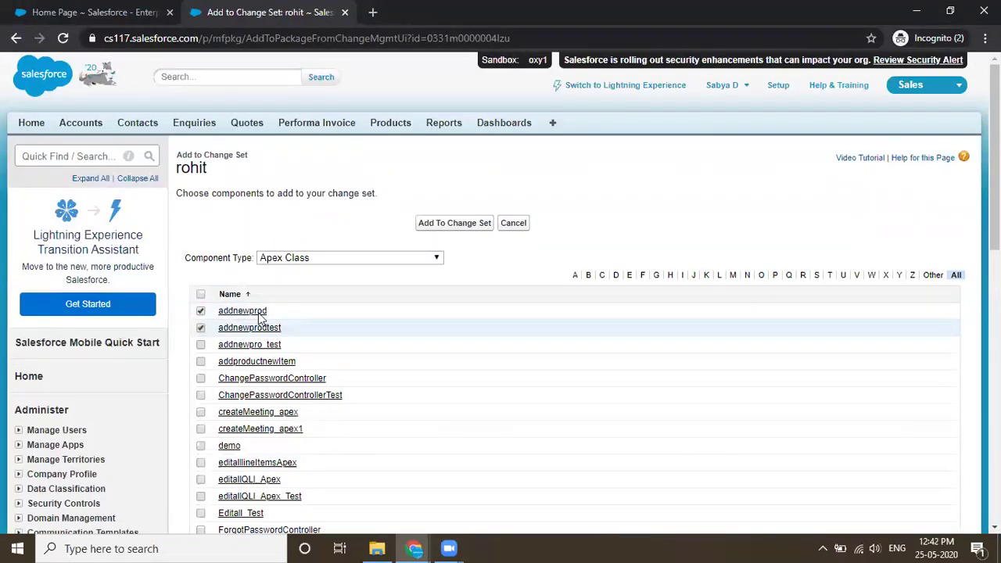
left_click(472, 225)
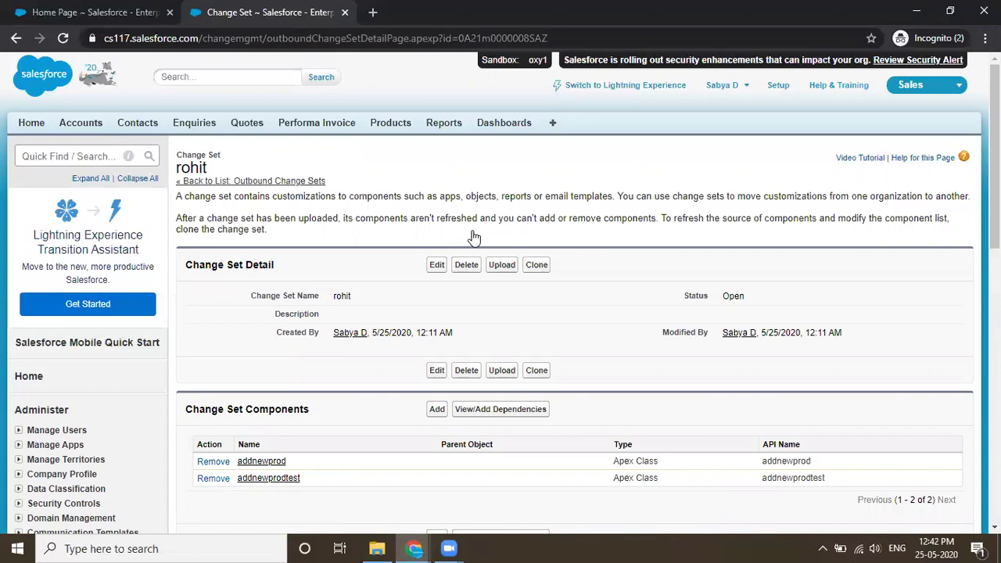
Add the addnewprod Visualforce Page to the change set's components
left_click(437, 412)
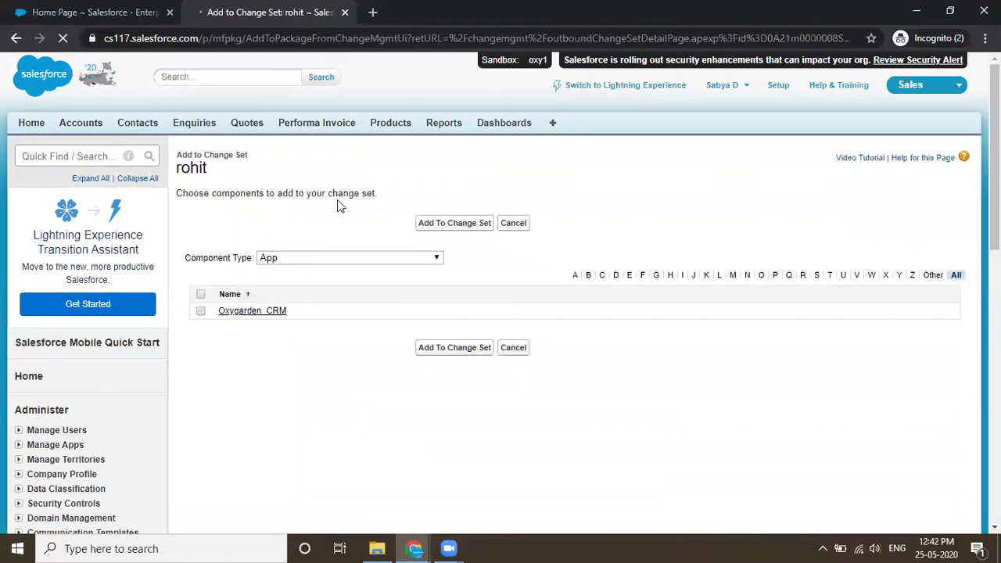
left_click(298, 256)
key("v")
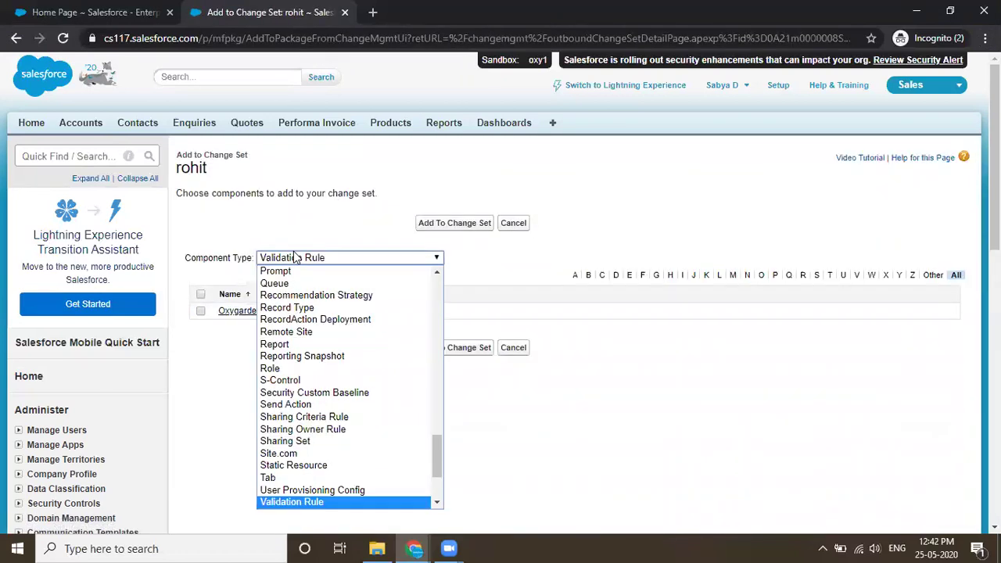
key("i")
key("Down")
key("Down")
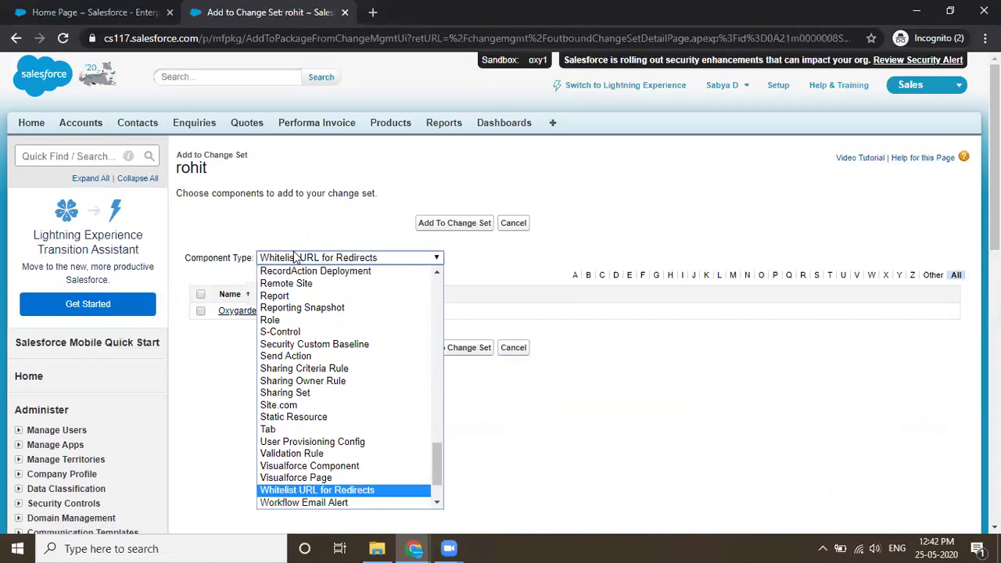
key("Up")
key("Return")
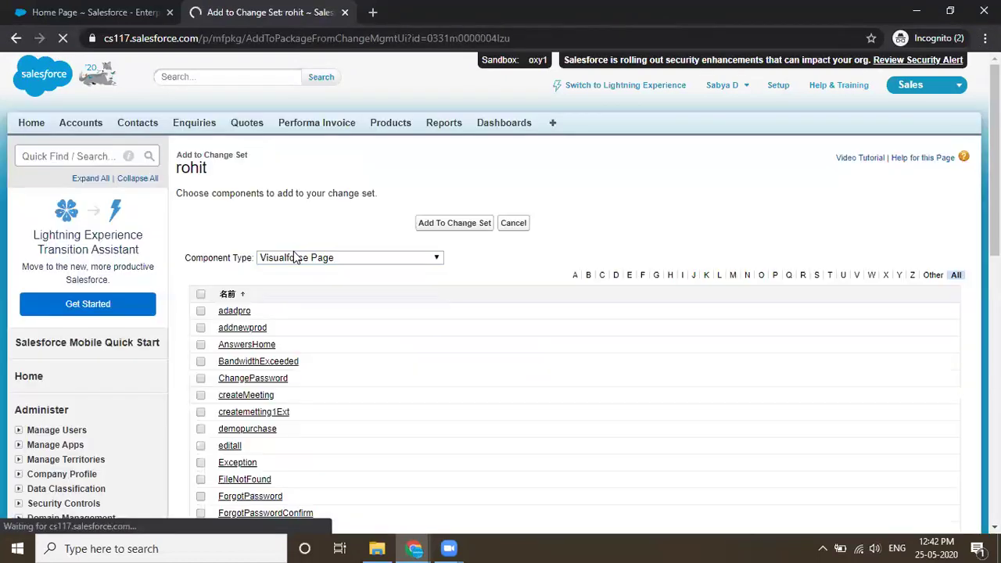
left_click(200, 328)
left_click(463, 224)
Look at the other Salesforce org's Setup page with the Inbound Change Sets entry and return to the outbound change set
key("alt+Tab")
key("alt+Tab")
key("Tab")
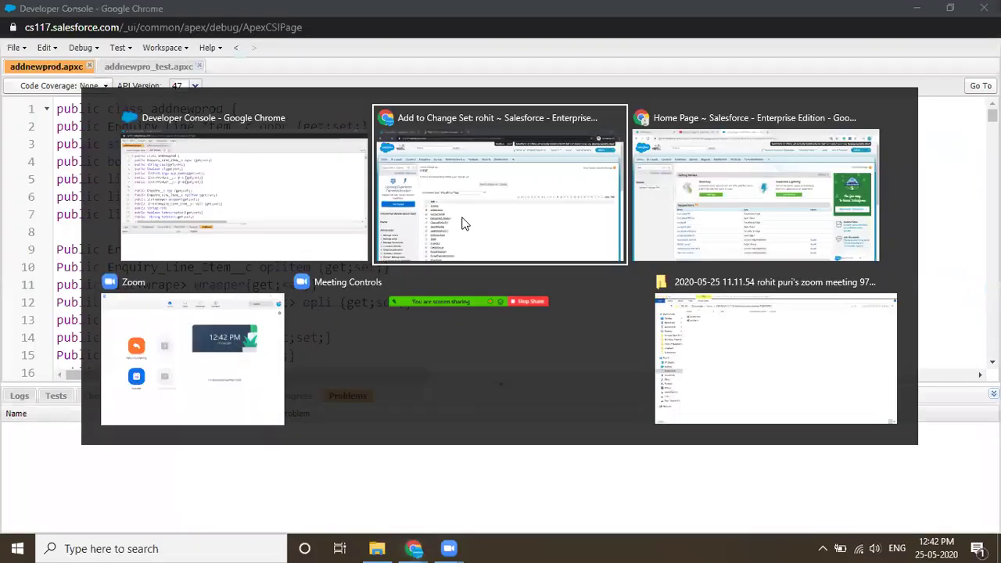
key("alt+Tab")
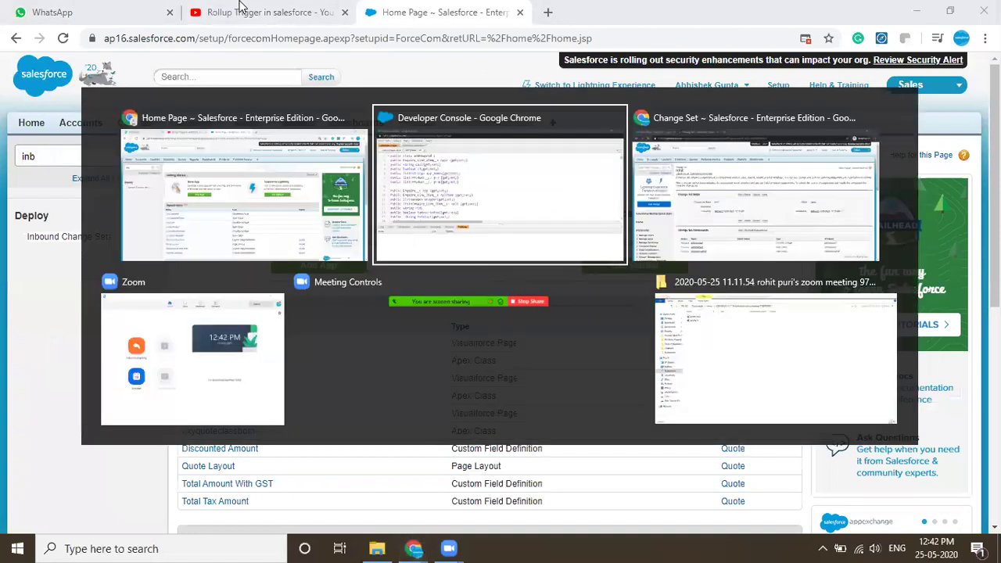
key("alt+Tab")
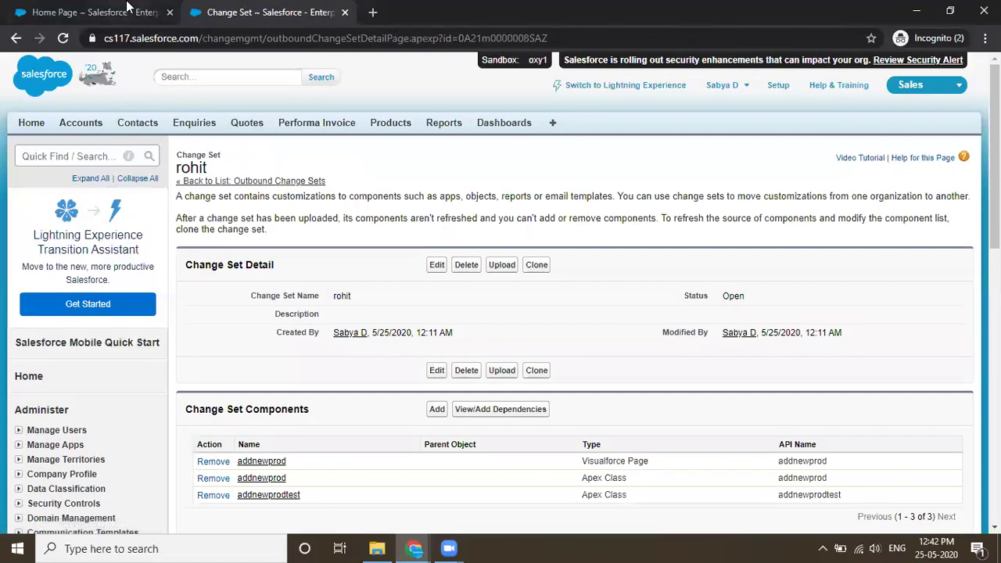
Open the Airport Authority enquiry of type Purchase and Rental Both and bring up its Add Product page
left_click(129, 7)
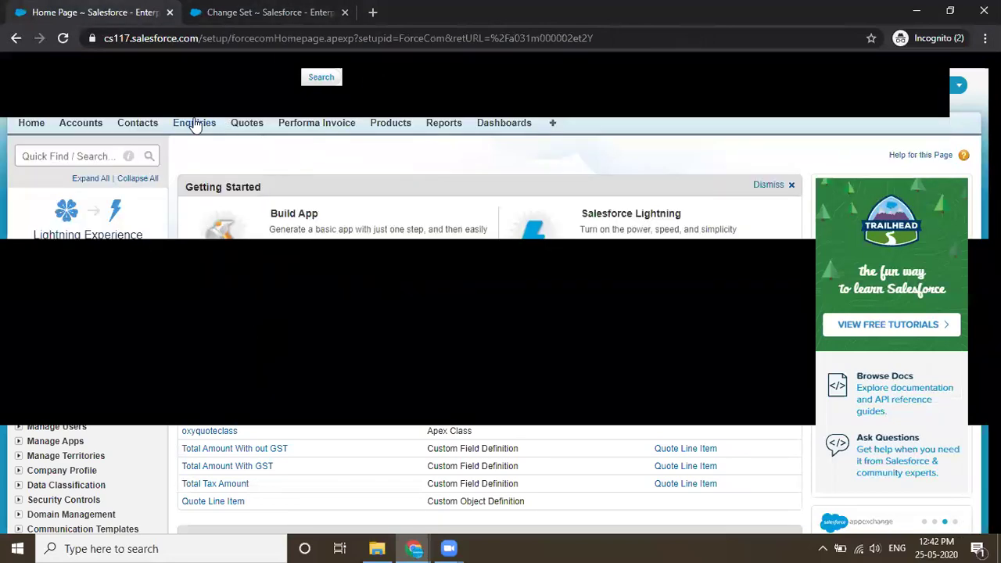
left_click(195, 125)
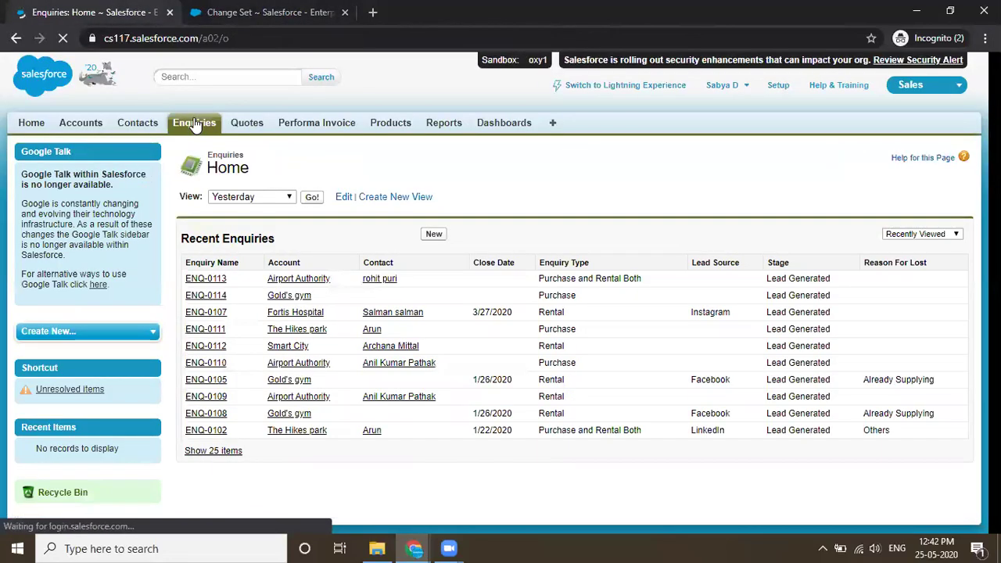
left_click(203, 283)
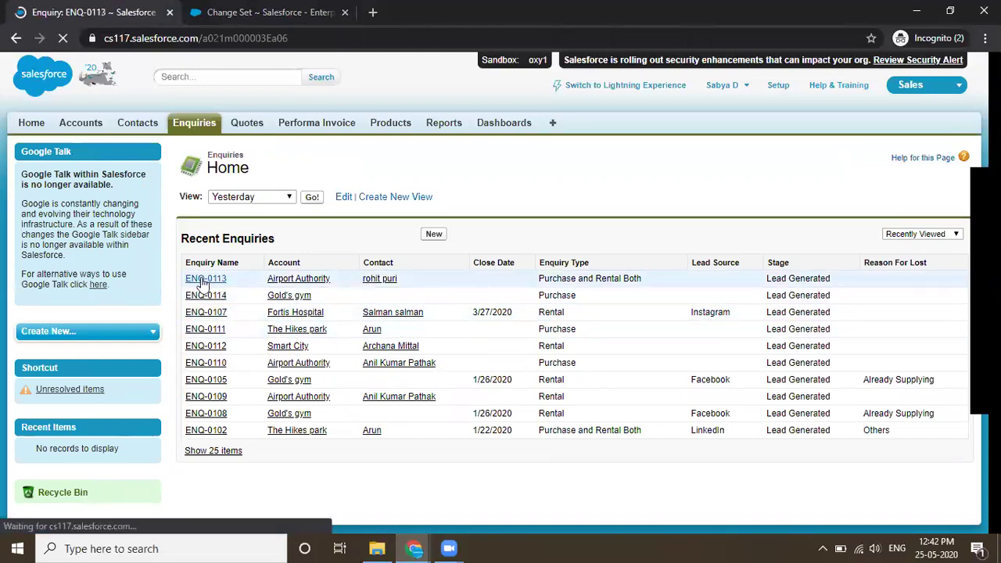
scroll(473, 342, "down", 5)
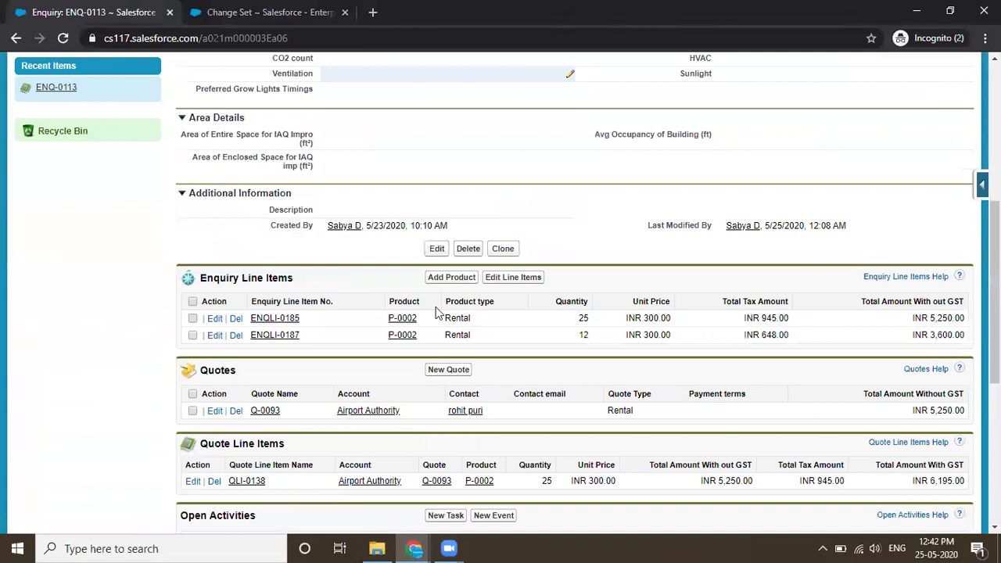
left_click(434, 287)
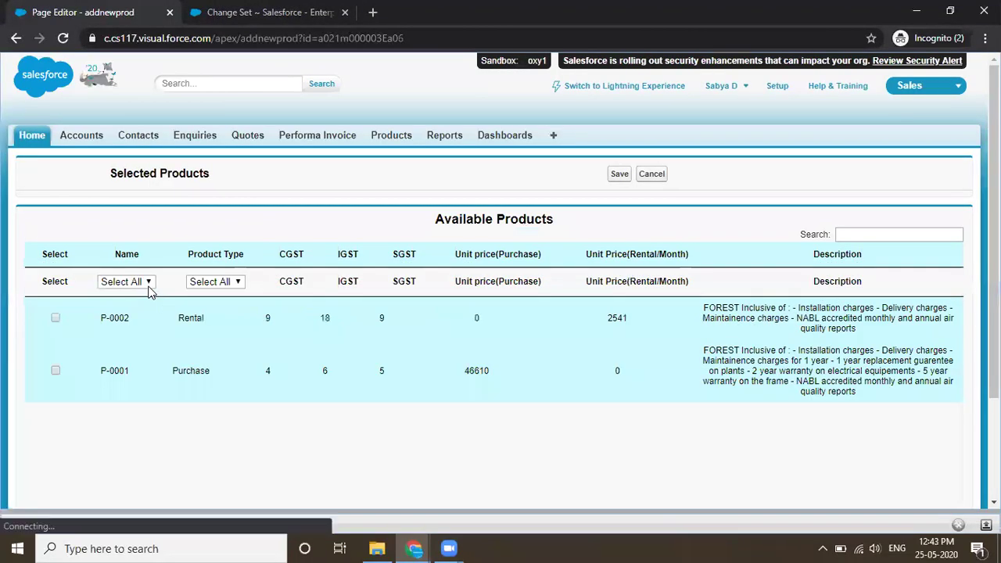
Expand the page's development footer, look through the addnewprod Visualforce markup and Apex controller, and collapse it again
left_click_drag(64, 510, 128, 177)
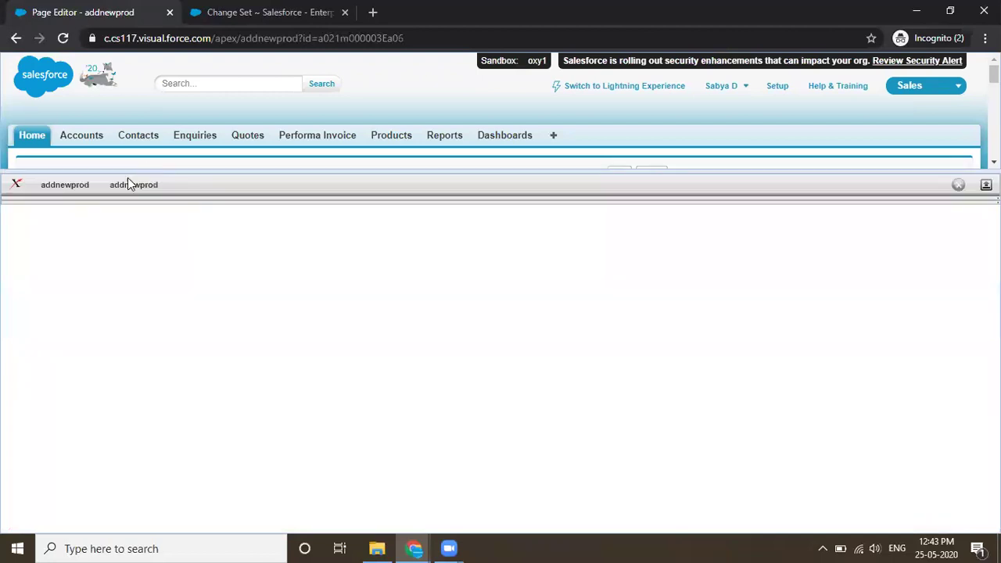
left_click(64, 192)
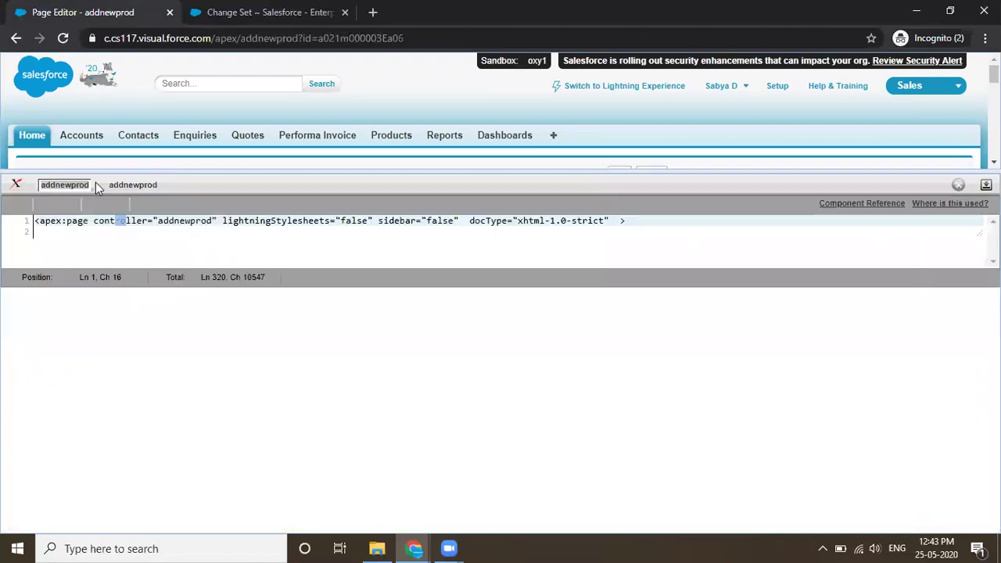
scroll(139, 300, "down", 7)
scroll(139, 299, "down", 20)
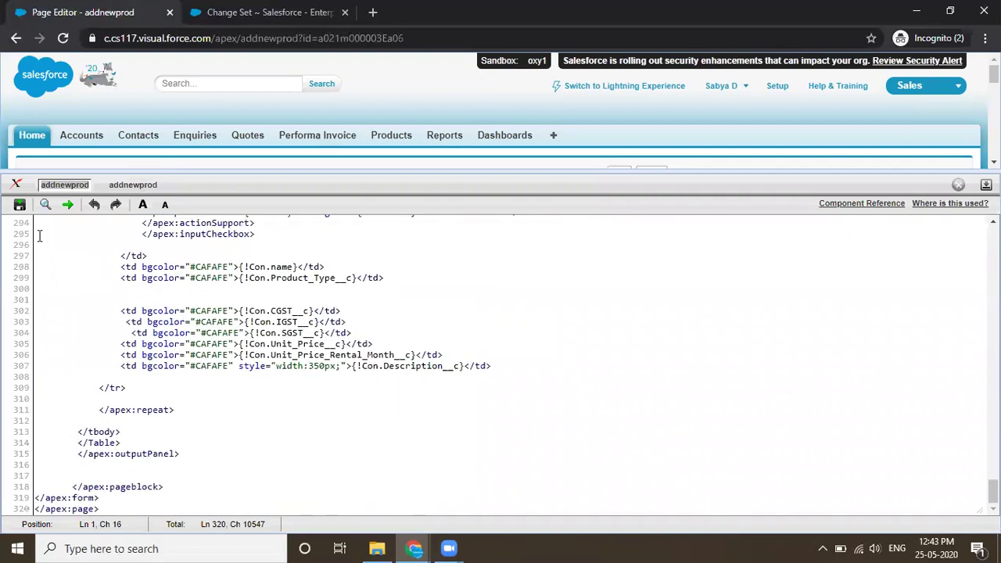
left_click(120, 187)
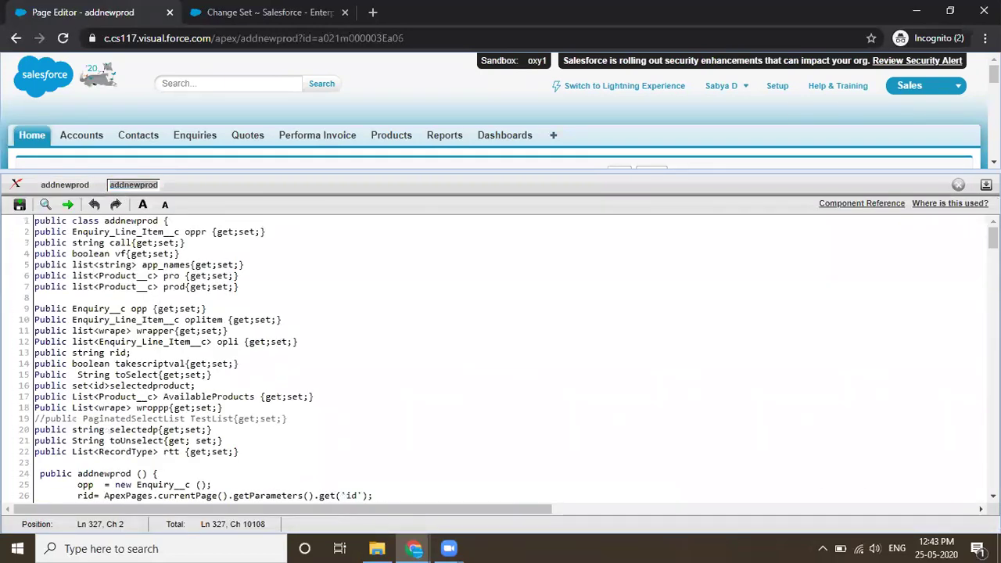
left_click(985, 185)
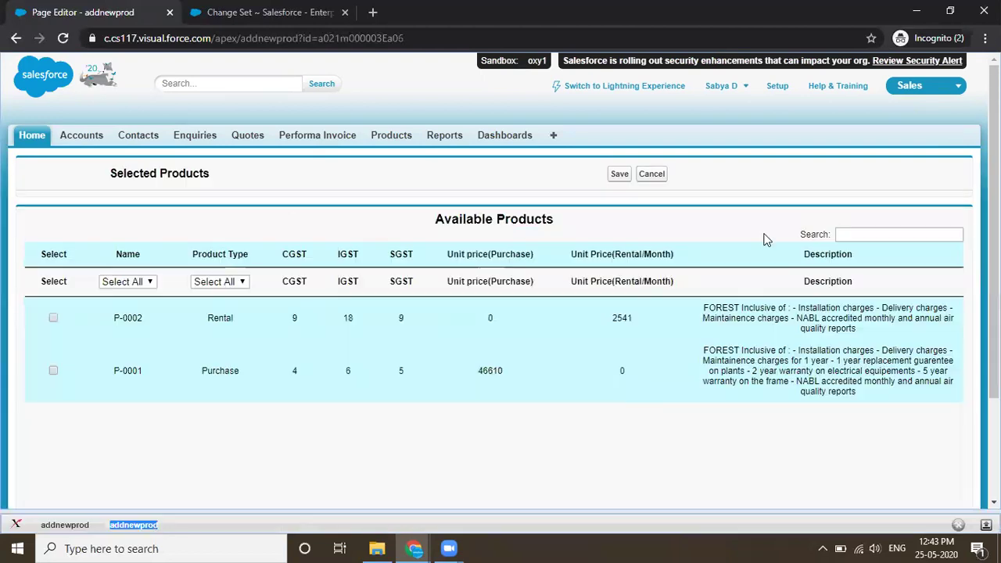
Return to the outbound change set and upload it to the Production organization
left_click(306, 10)
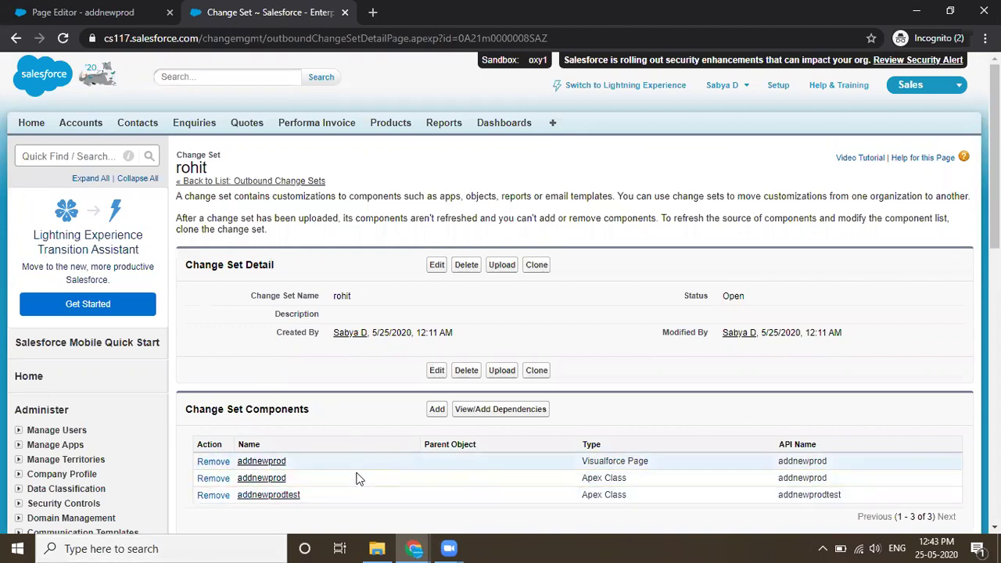
left_click(506, 378)
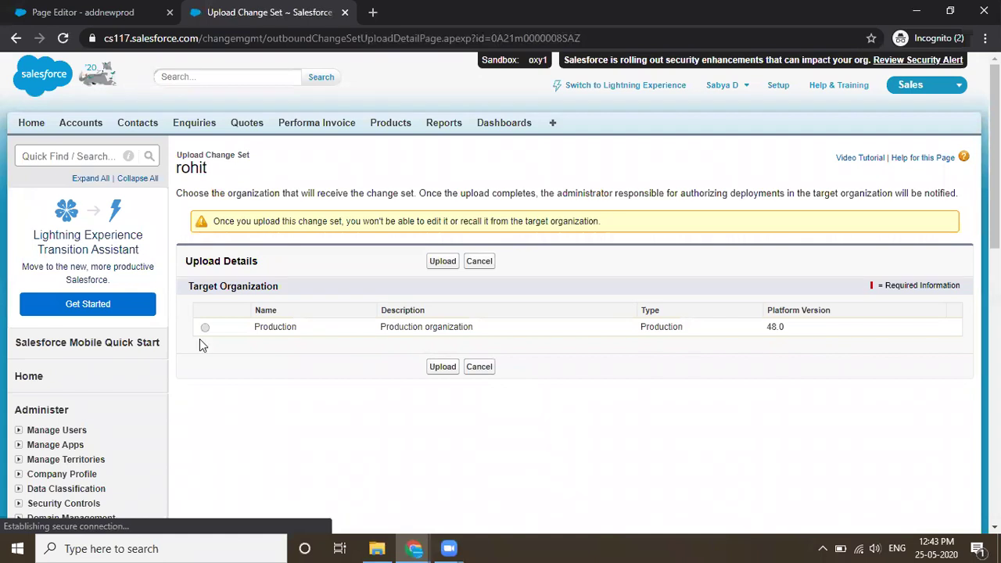
left_click(206, 329)
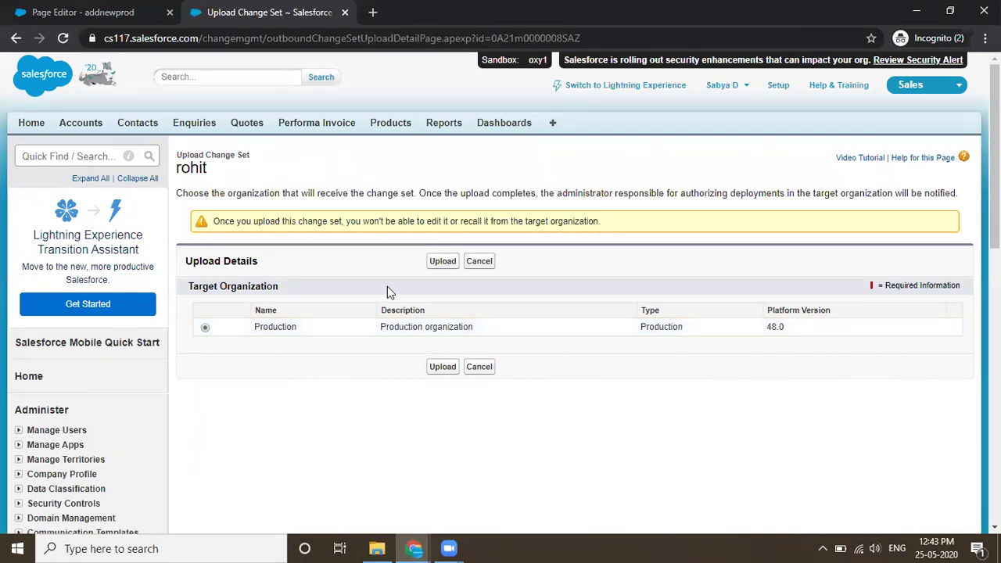
left_click(449, 267)
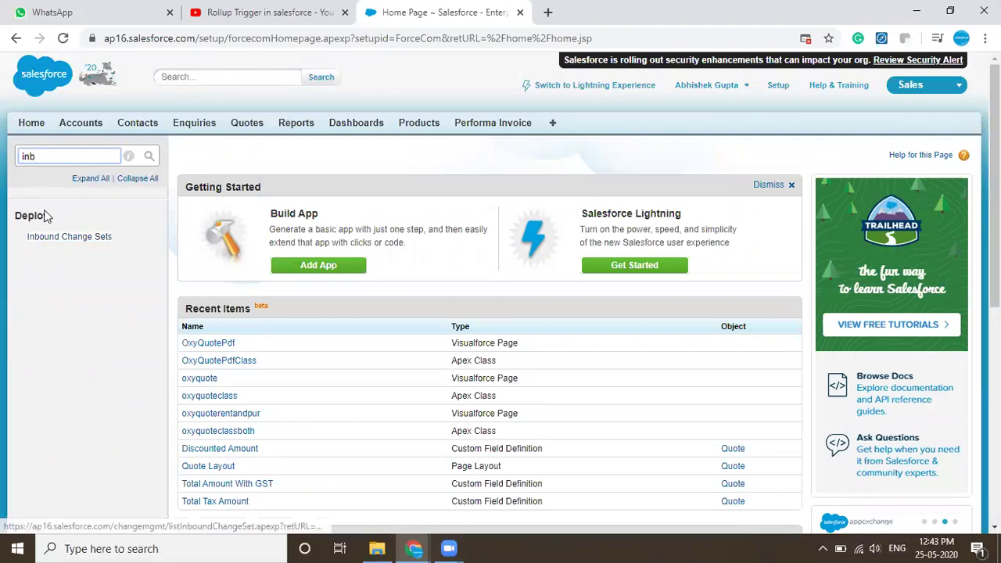
Switch to the production org, open its Inbound Change Sets, and start deploying the change set awaiting deployment
left_click(61, 241)
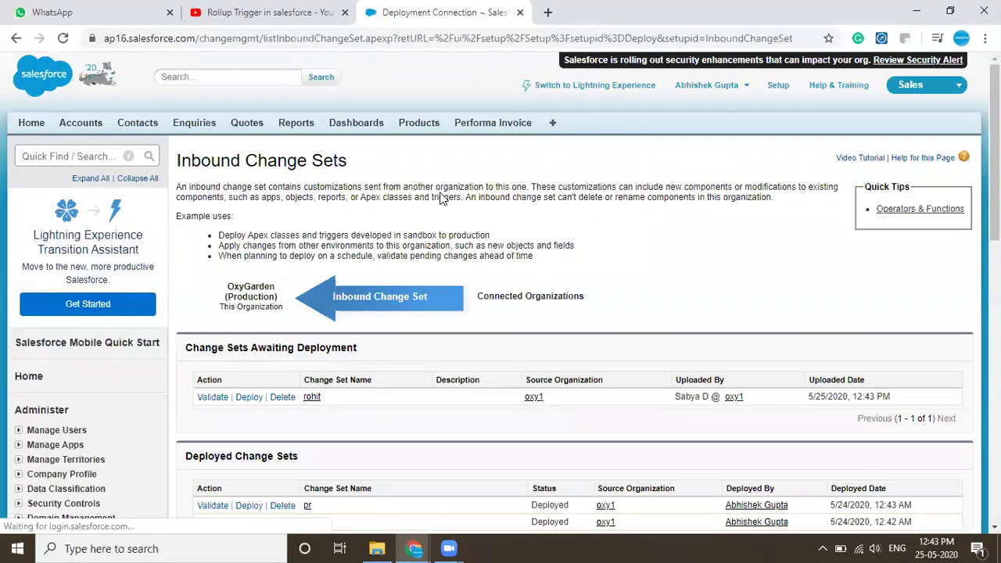
left_click(256, 401)
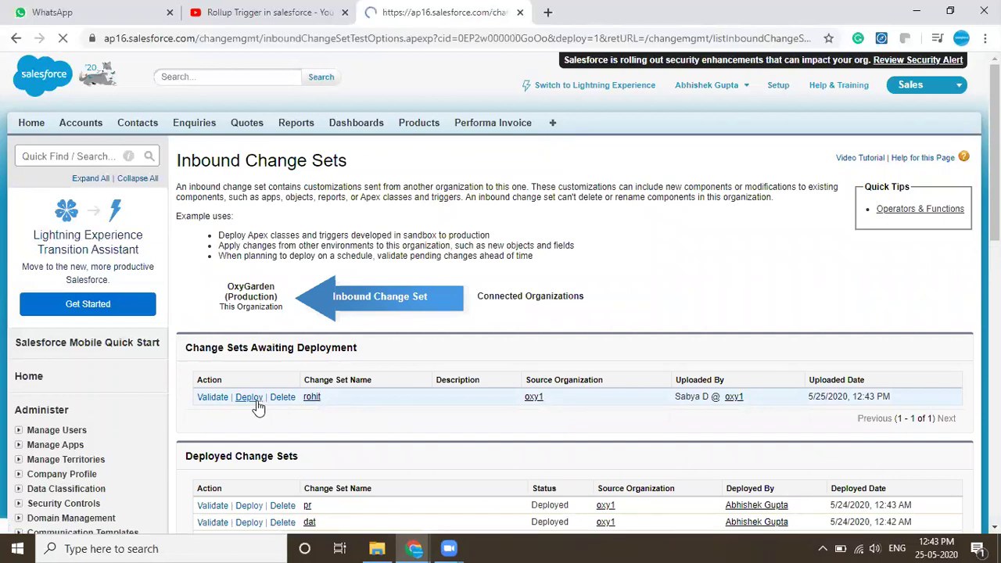
Copy the test class name addnewprodtest from the outbound change set's components and return to the production org's deployment options
key("alt+Tab")
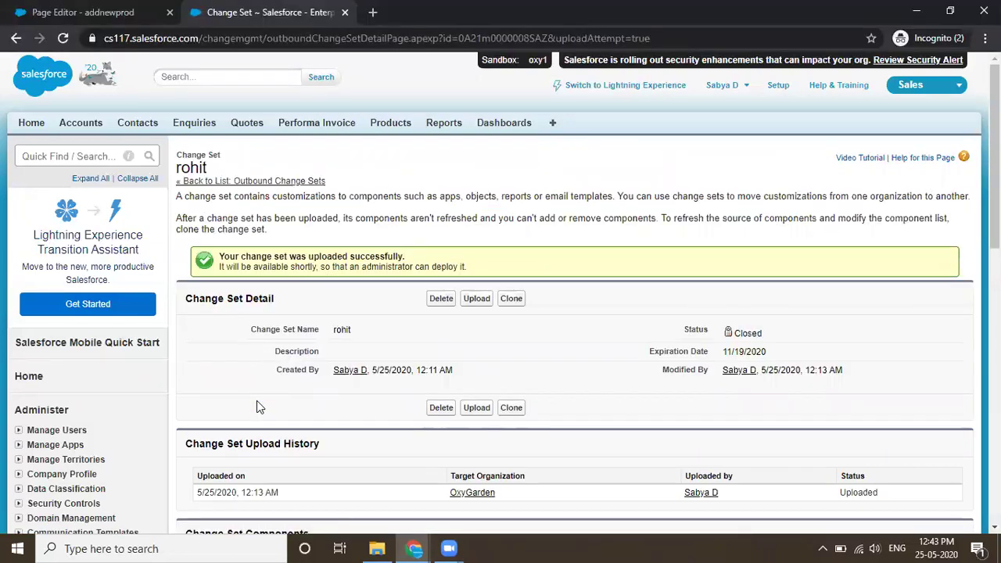
scroll(639, 245, "down", 10)
scroll(623, 275, "up", 5)
scroll(623, 276, "up", 3)
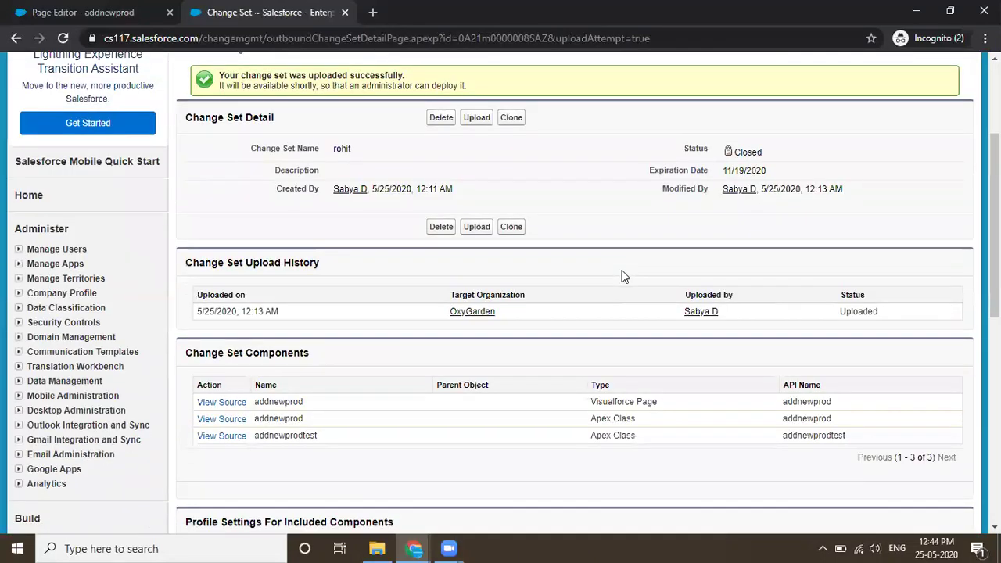
scroll(315, 367, "down", 1)
double_click(256, 368)
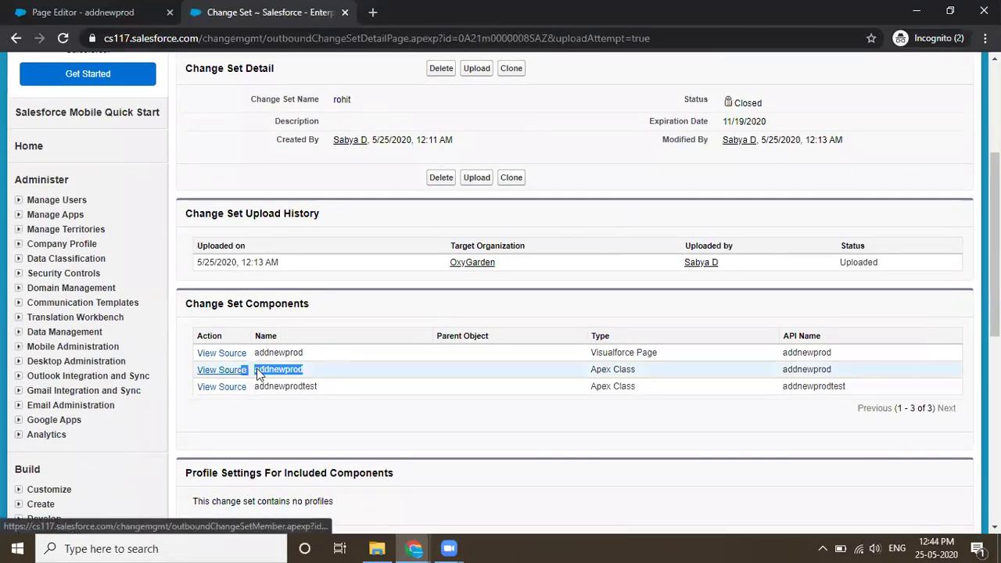
left_click(335, 394)
left_click_drag(332, 391, 257, 383)
key("ctrl+c")
key("alt+Tab")
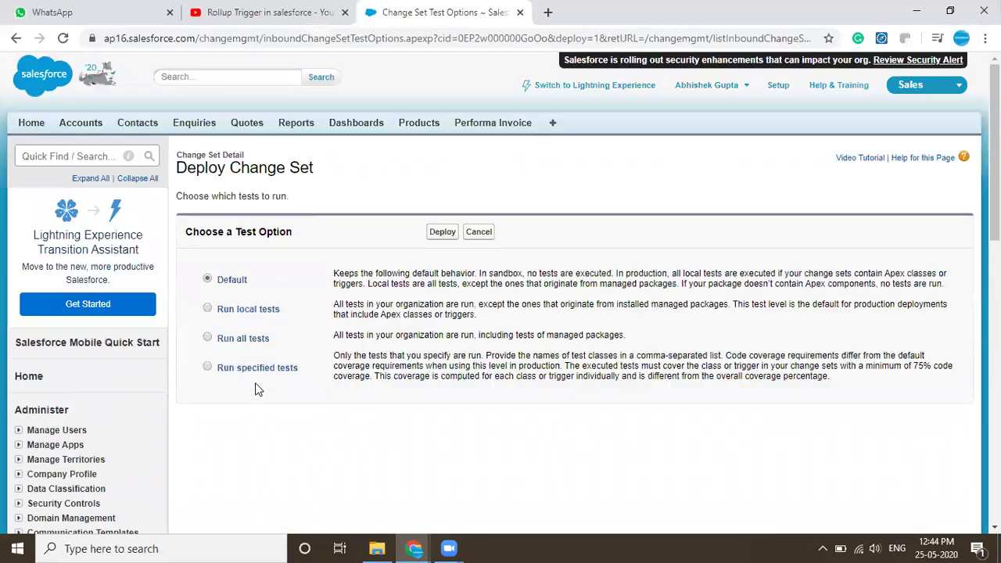
Choose Run specified tests with addnewprodtest as the test class, and confirm the deployment of the change set
left_click(249, 401)
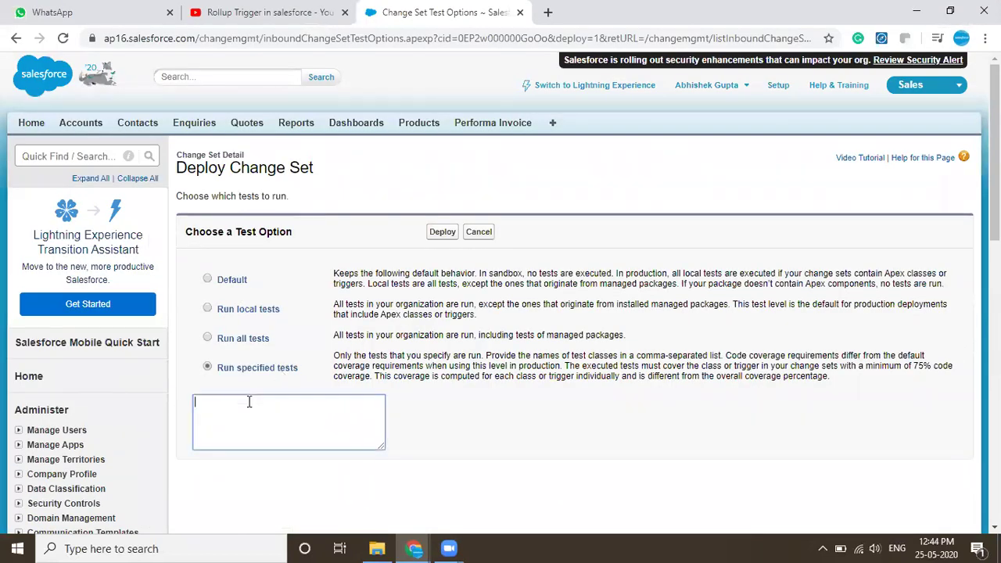
key("ctrl+v")
type(",")
key("ctrl+v")
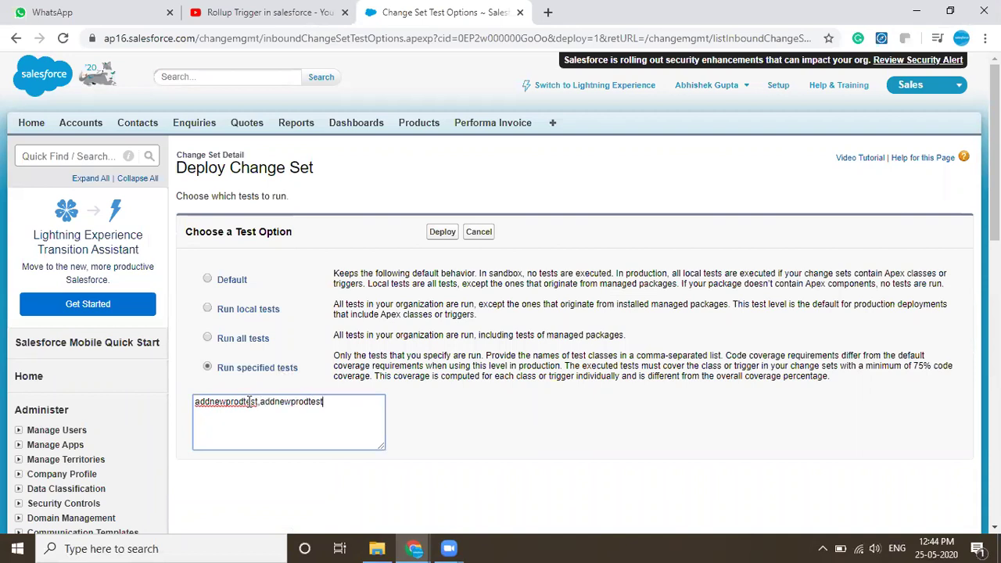
key("BackSpace")
key("BackSpace")
key("BackSpace")
left_click(433, 233)
left_click(487, 276)
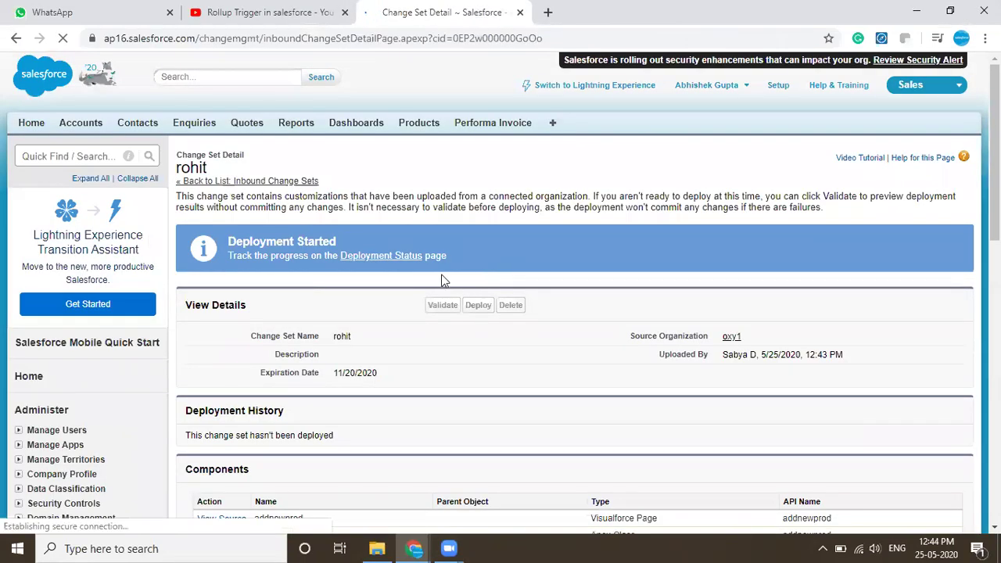
Look over the inbound change set's components and check its entry on the Deployment Status page
scroll(384, 331, "down", 3)
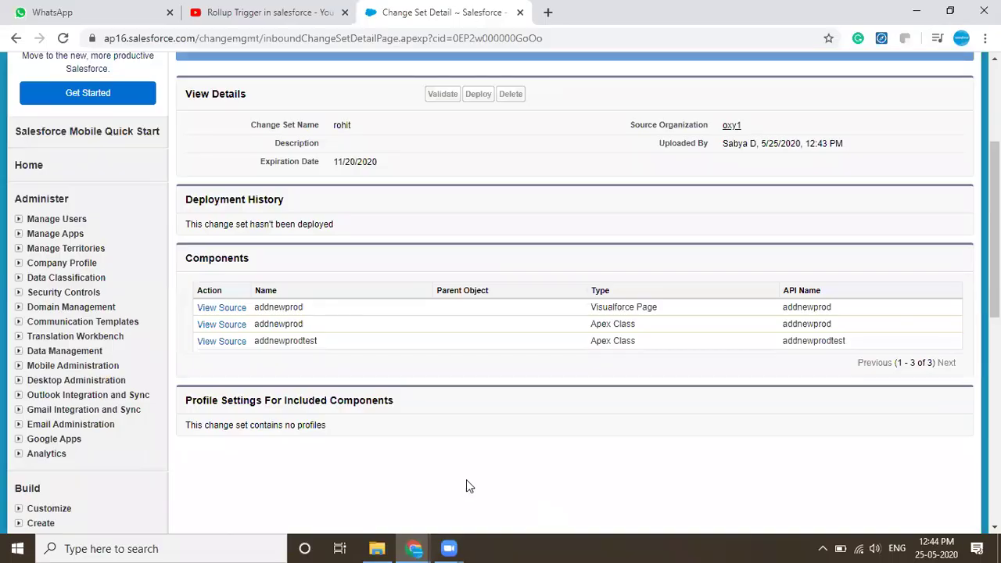
scroll(466, 485, "up", 3)
left_click(381, 256)
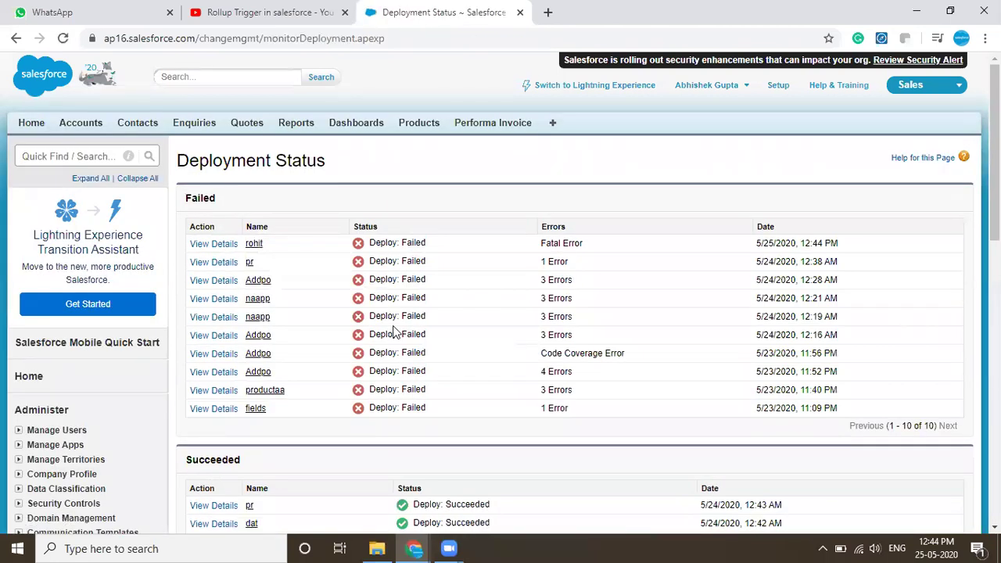
scroll(385, 384, "down", 2)
scroll(386, 380, "down", 1)
scroll(352, 345, "up", 2)
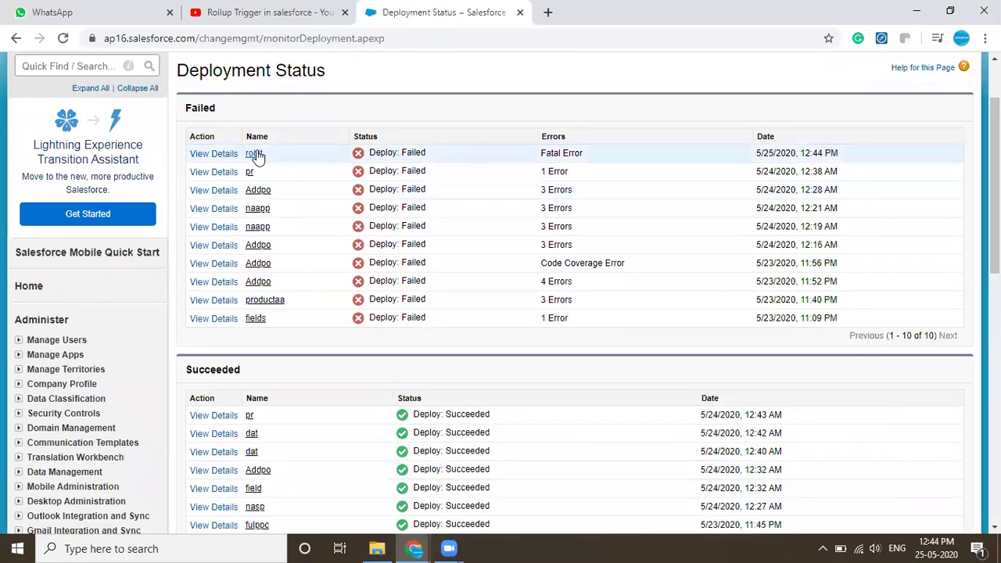
Open the details of the latest deployment and examine the code coverage messages for its Apex classes
left_click(218, 154)
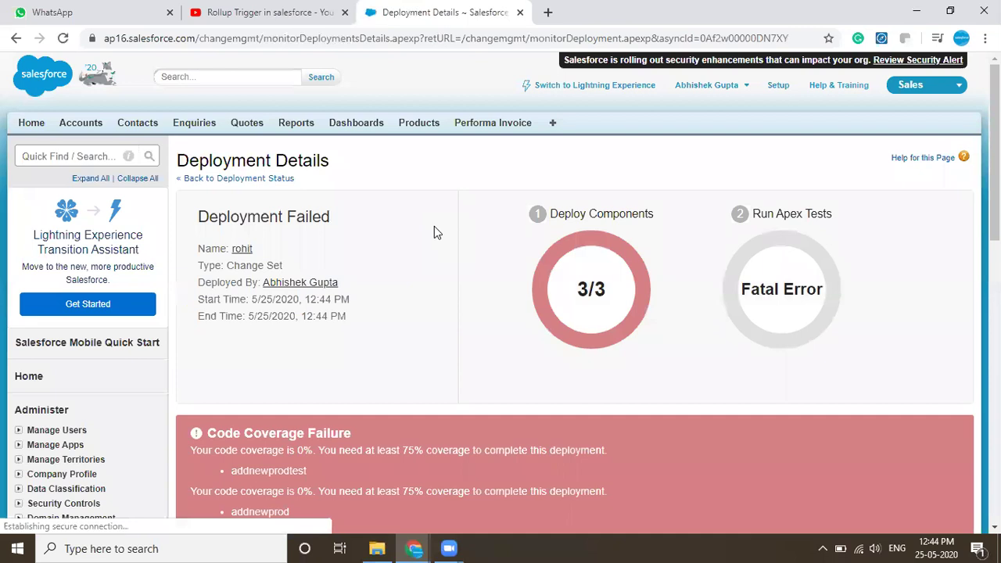
scroll(434, 226, "down", 2)
left_click_drag(296, 356, 512, 356)
left_click(512, 357)
scroll(512, 358, "down", 1)
scroll(510, 360, "up", 2)
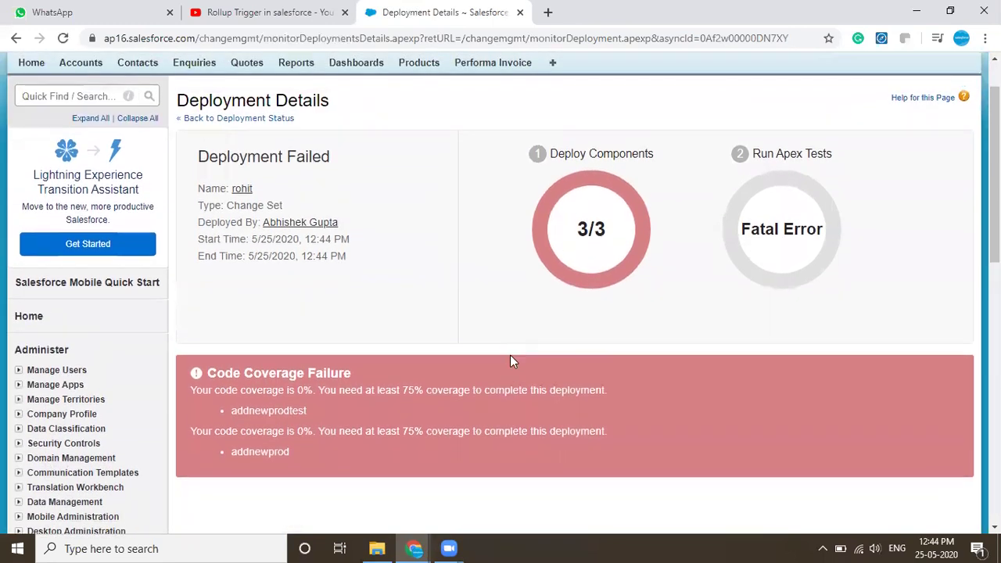
left_click(226, 121)
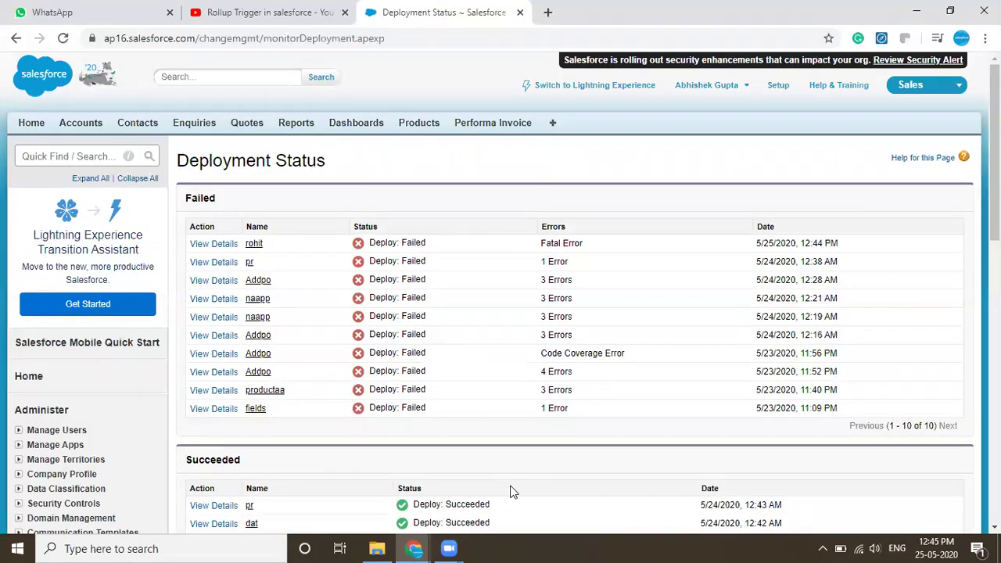
key("alt+Left")
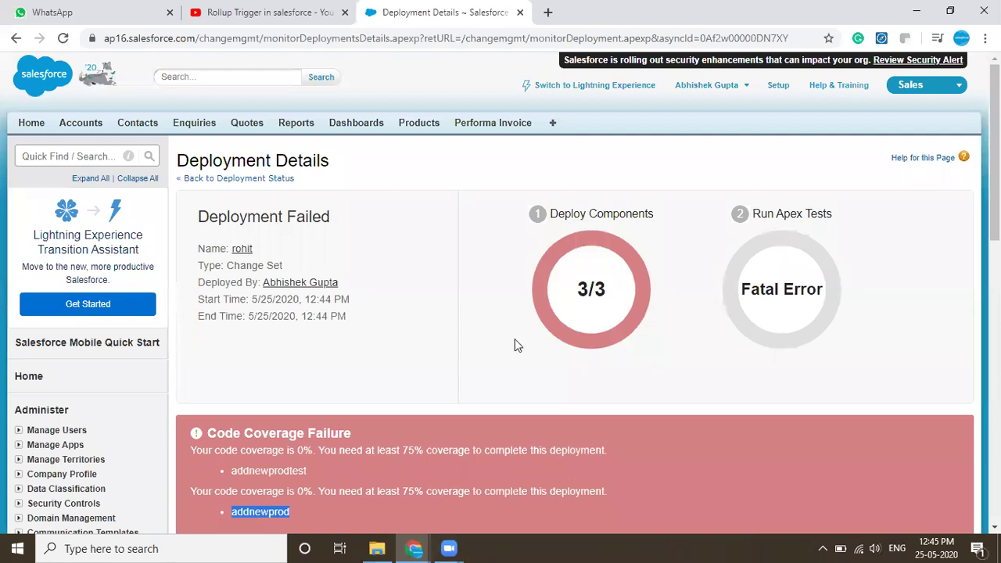
Go back to the uploaded outbound change set in the sandbox and clone it under the same name
key("alt+Tab")
key("alt+Tab")
key("alt+Tab")
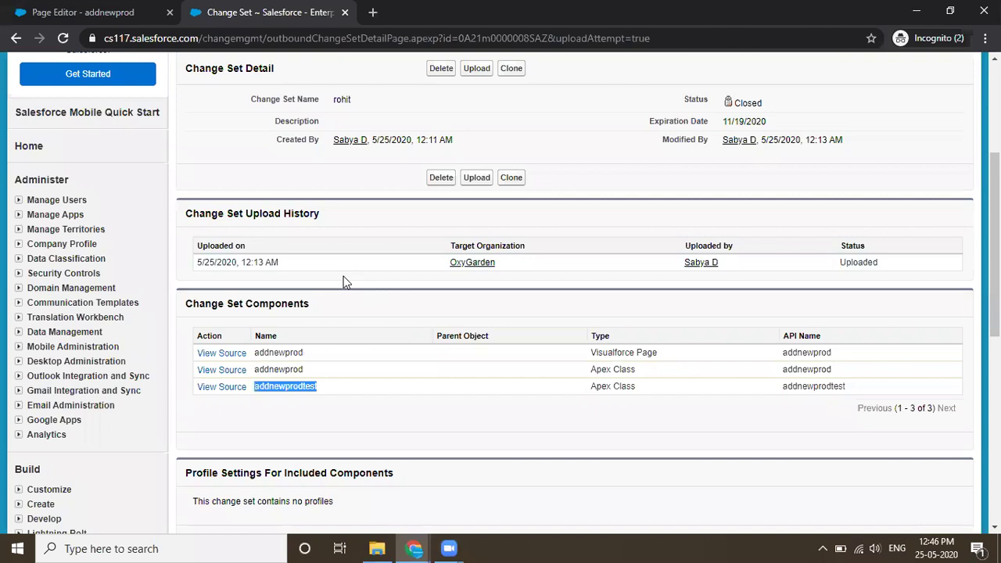
scroll(465, 240, "up", 3)
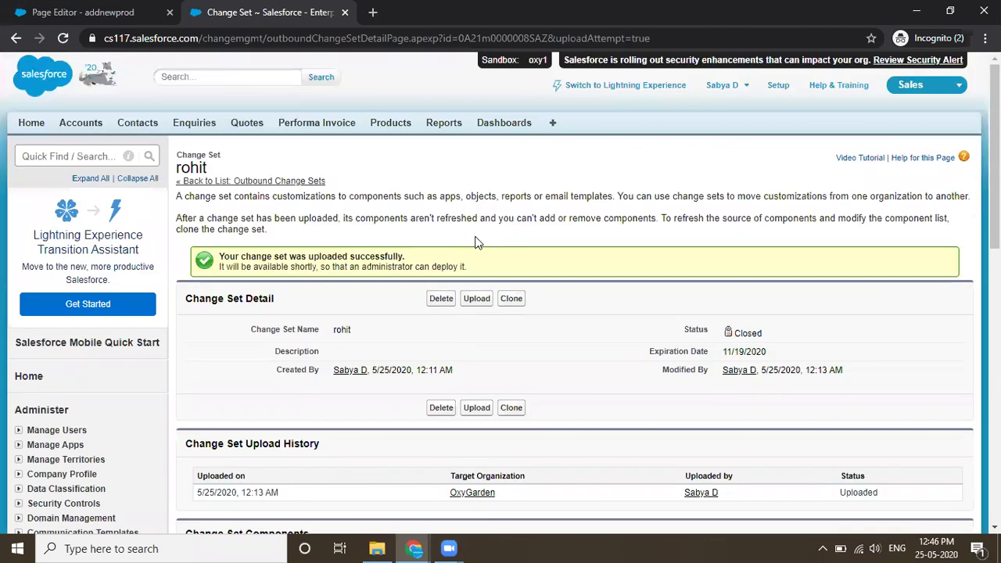
left_click(513, 301)
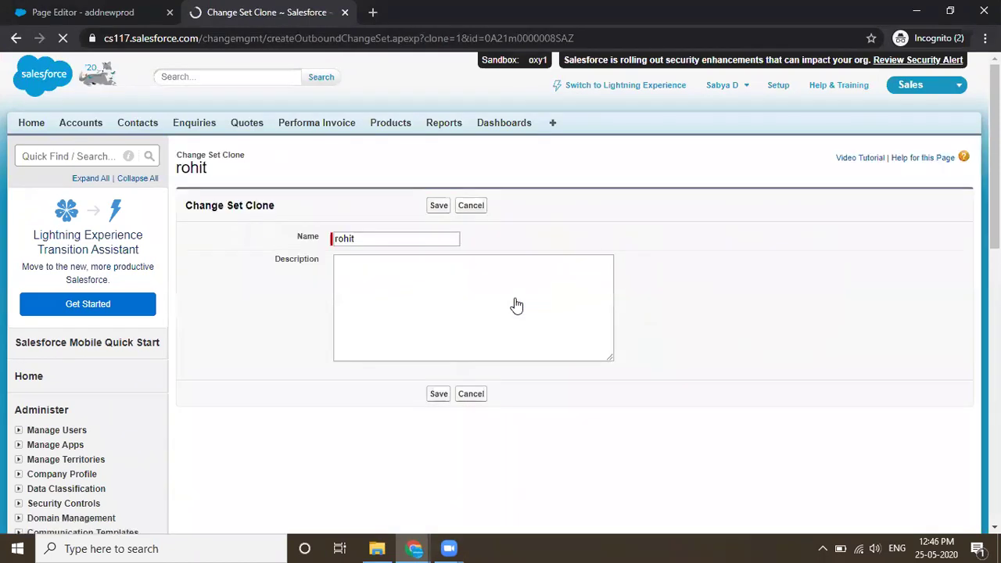
left_click(438, 211)
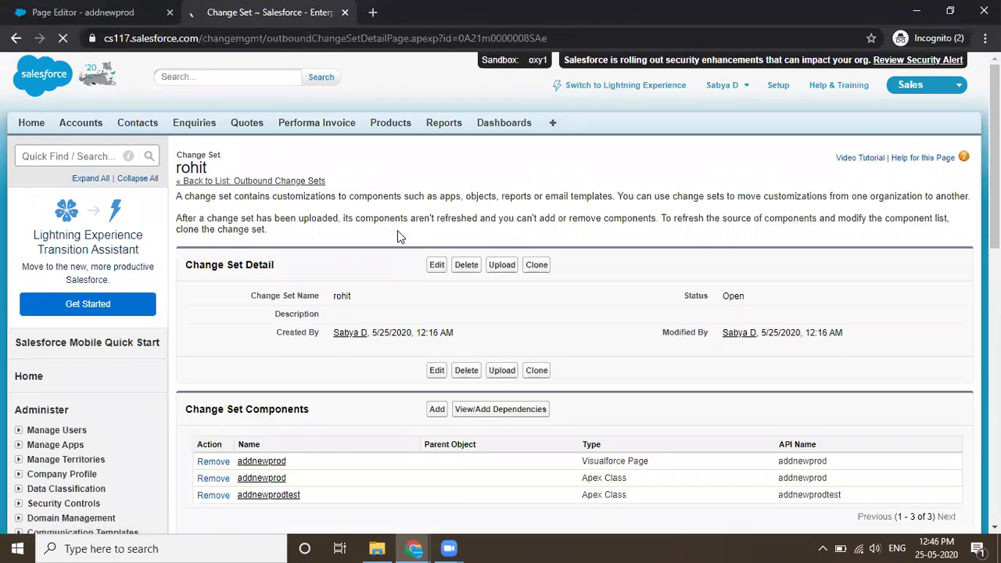
Compare the cloned change set's Apex classes with the class and test class open in the Developer Console
scroll(397, 237, "down", 2)
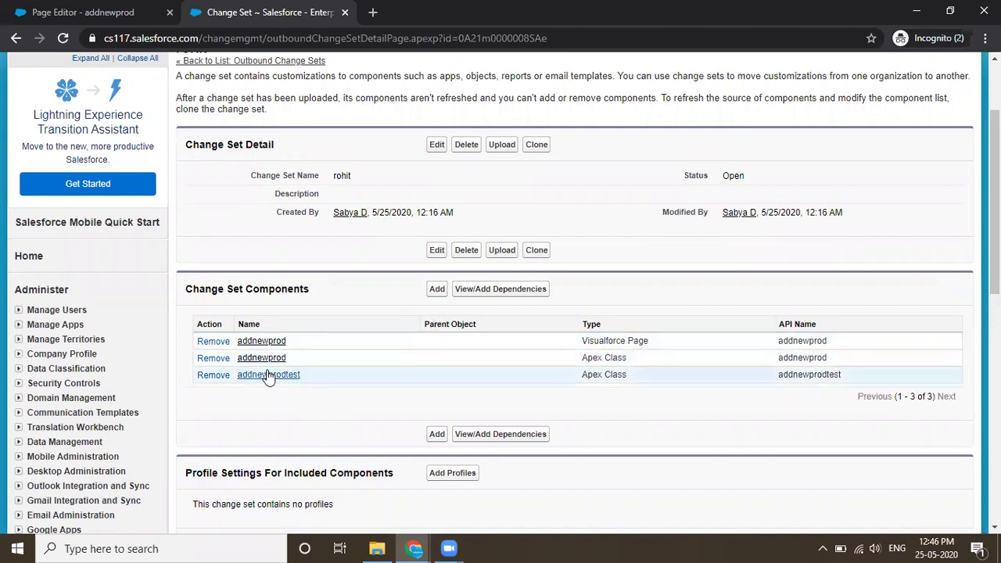
key("alt+Tab")
key("alt+Tab")
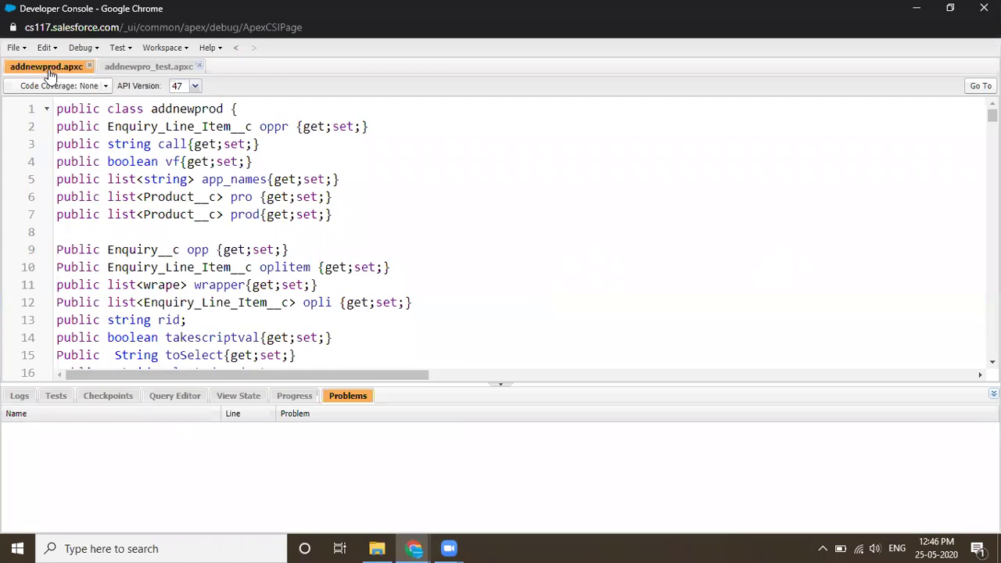
key("alt+Tab")
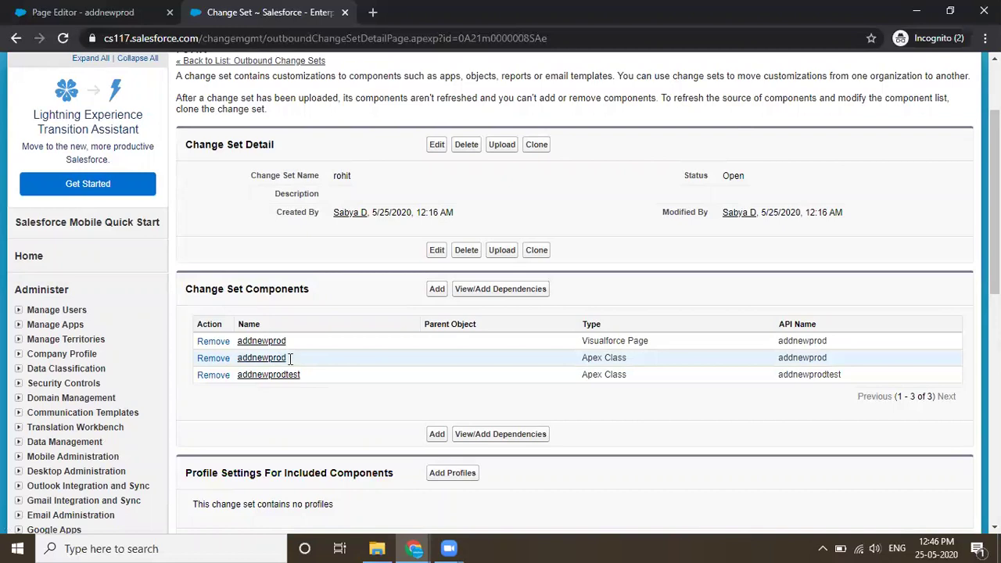
key("alt+Tab")
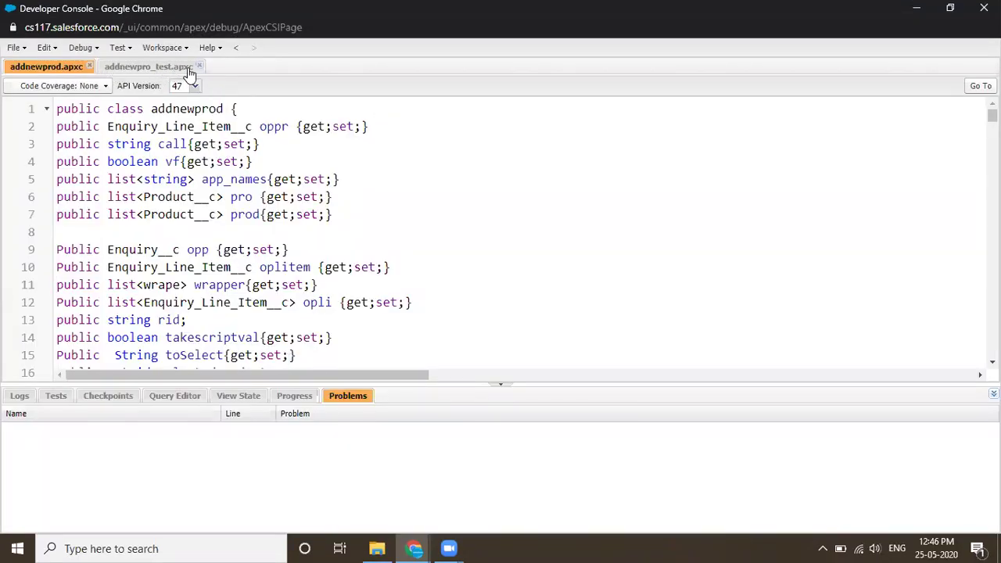
key("alt+Tab")
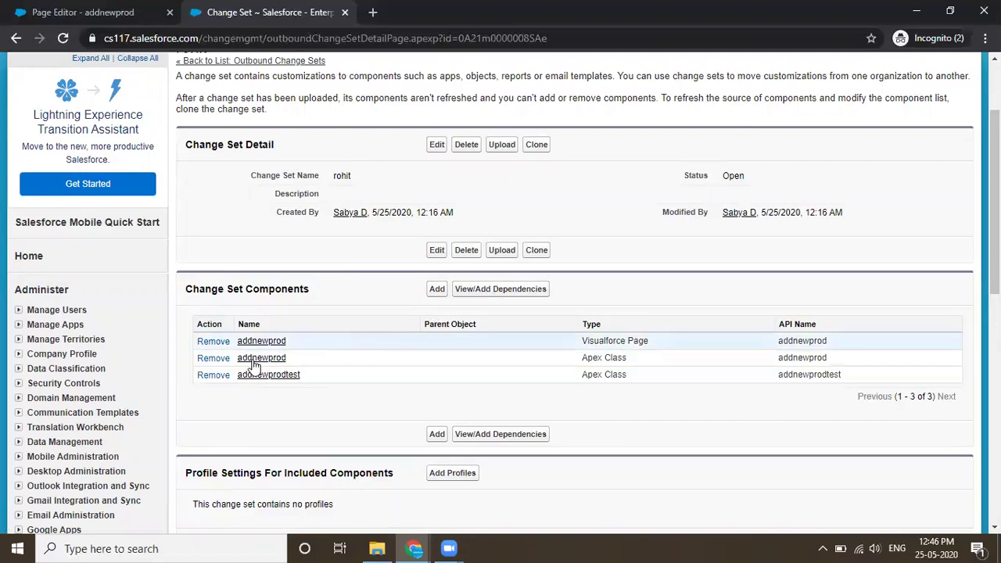
Remove the addnewprodtest Apex class from the cloned change set's components
left_click(222, 374)
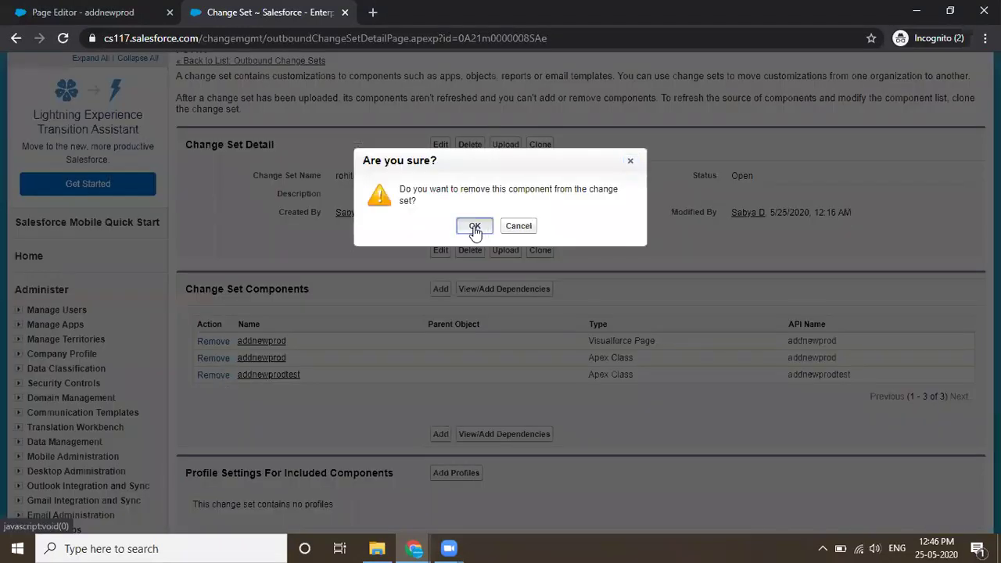
left_click(476, 226)
left_click(501, 251)
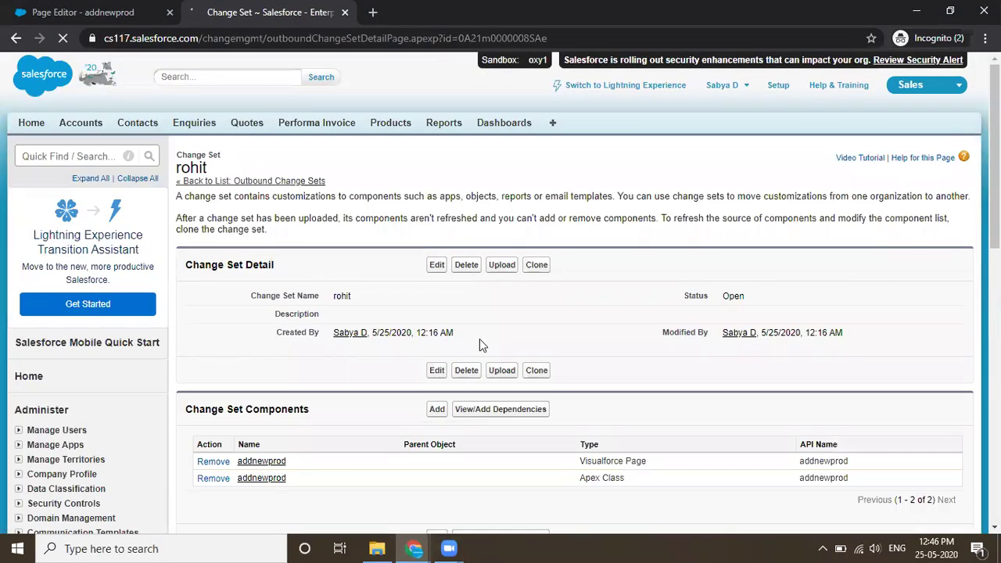
Add the addnewpro_test Apex class to the cloned change set's components
left_click(436, 412)
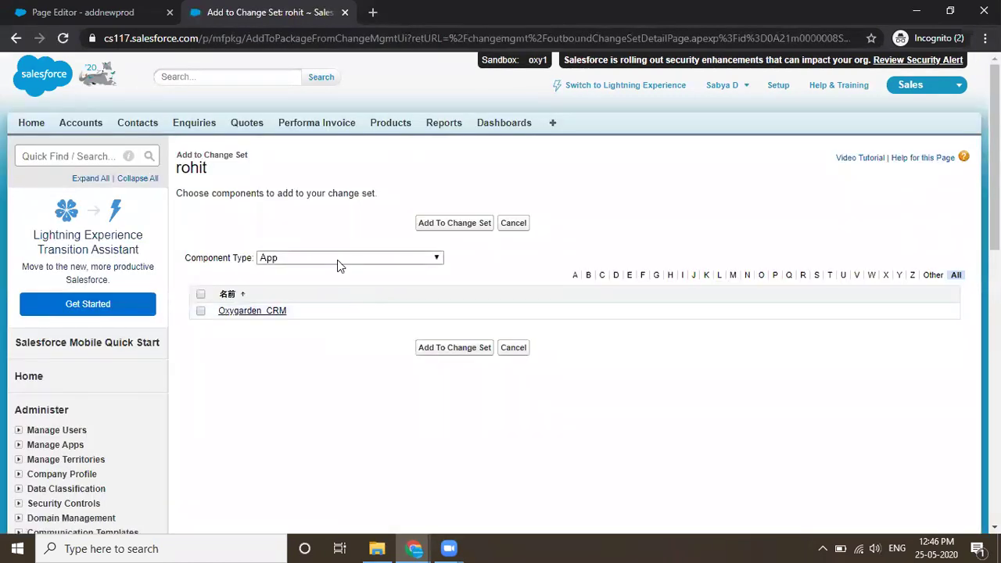
left_click(337, 265)
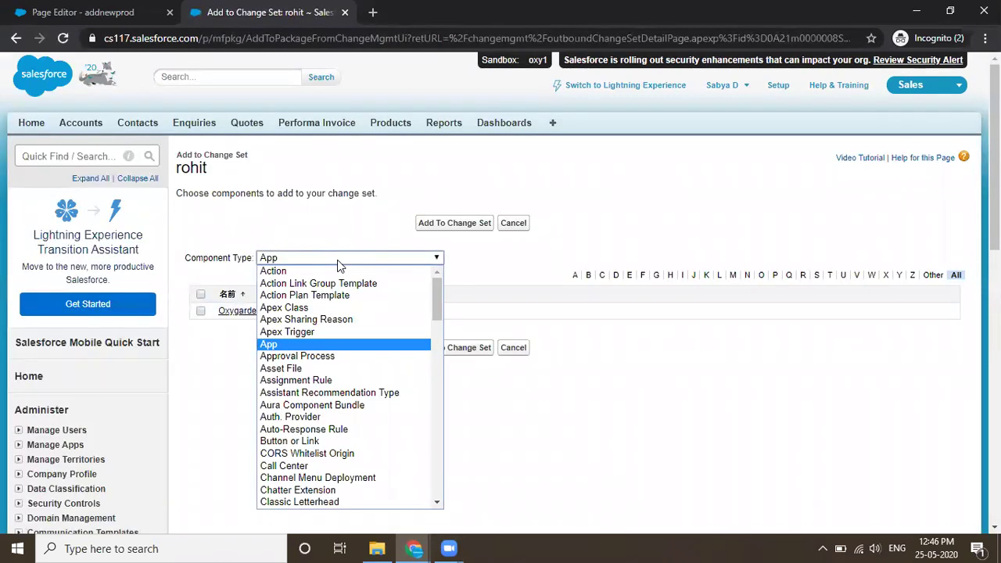
key("Up")
key("Up")
key("Up")
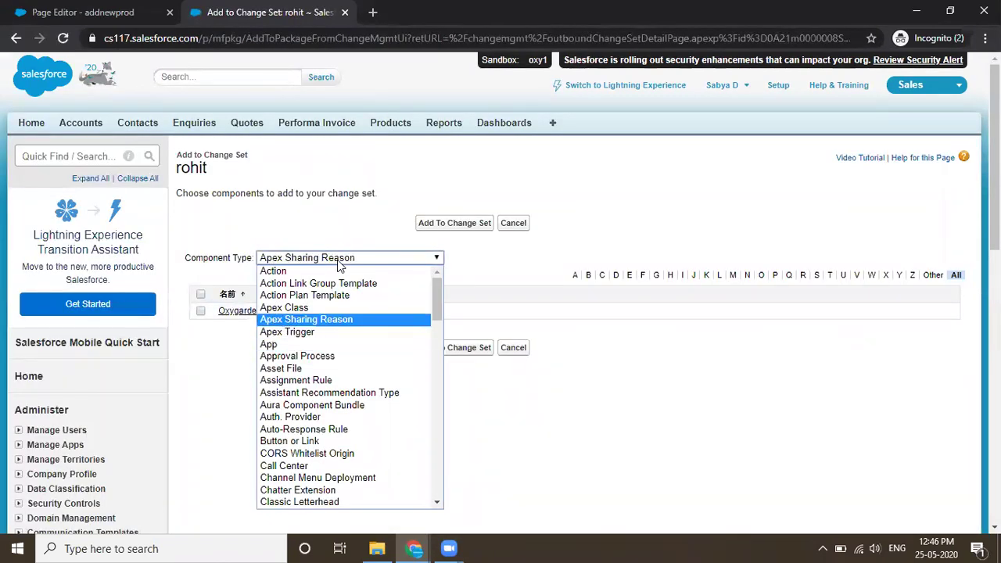
key("Return")
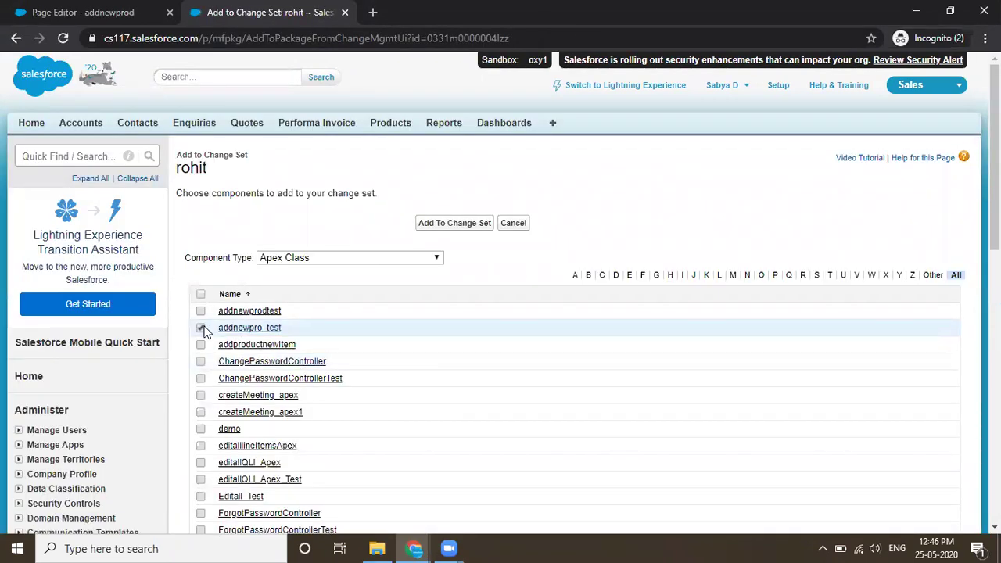
left_click(202, 329)
left_click(459, 227)
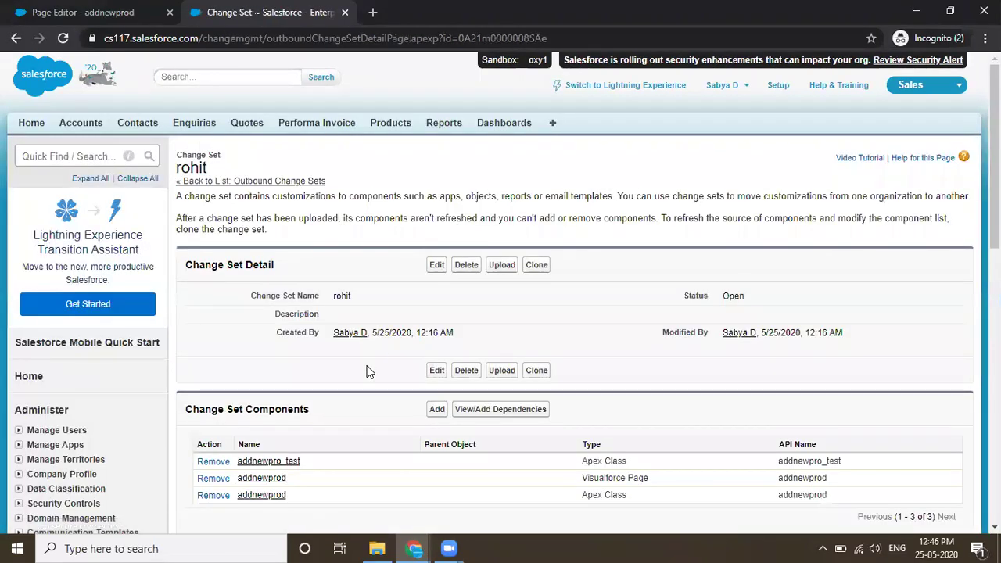
Upload the cloned change set to the Production organization
scroll(369, 371, "down", 1)
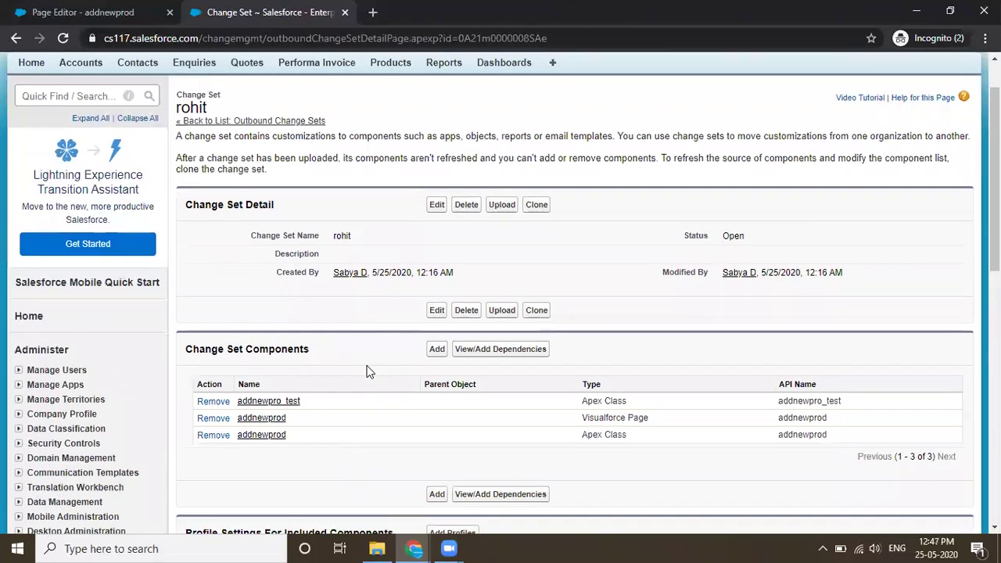
left_click(501, 310)
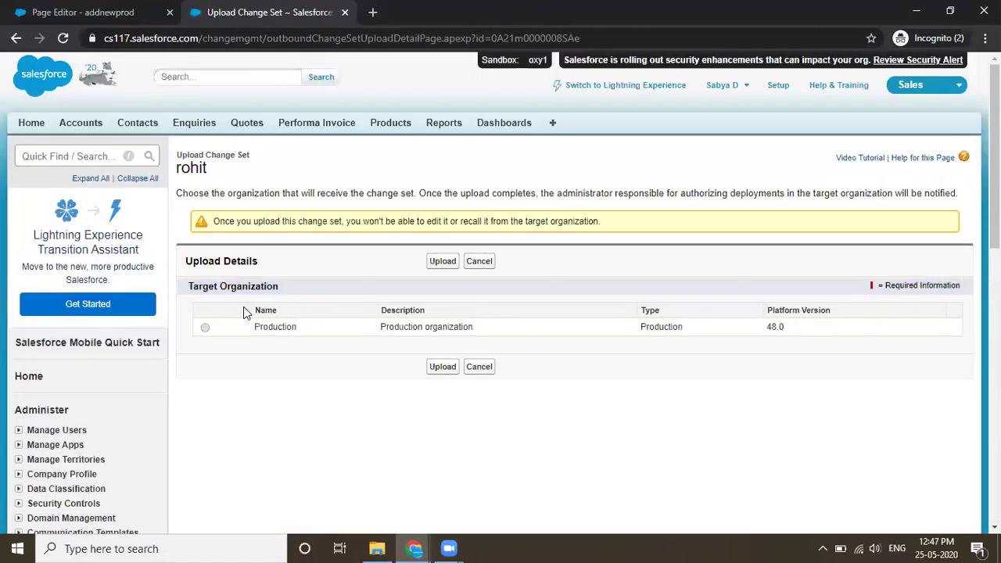
left_click(206, 328)
left_click(443, 266)
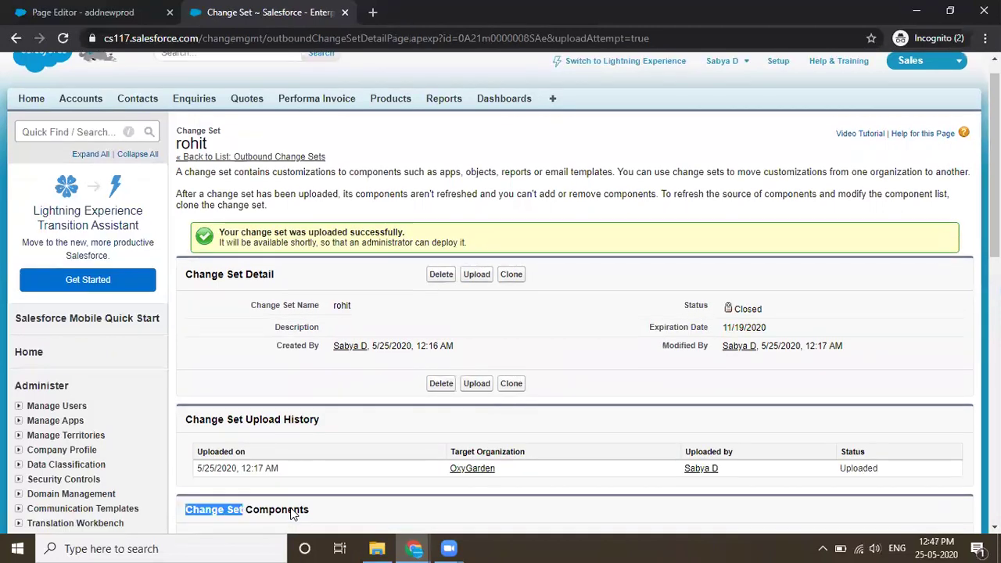
Copy the addnewprod Apex class name from the uploaded change set's components
scroll(292, 512, "down", 3)
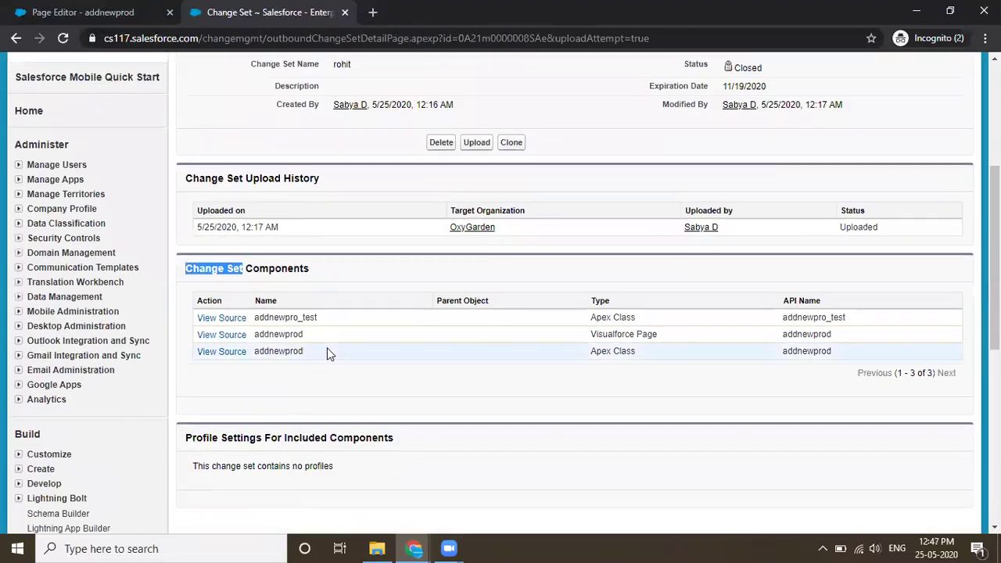
left_click_drag(326, 351, 255, 355)
key("ctrl+c")
left_click(257, 352)
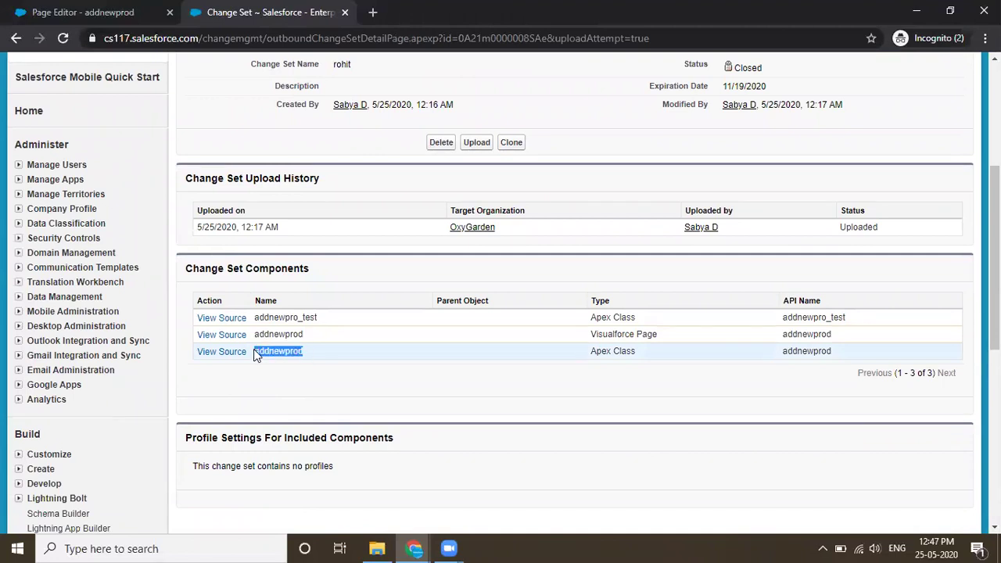
Switch to the production org and open its list of inbound change sets
key("alt+Tab")
key("alt+Tab")
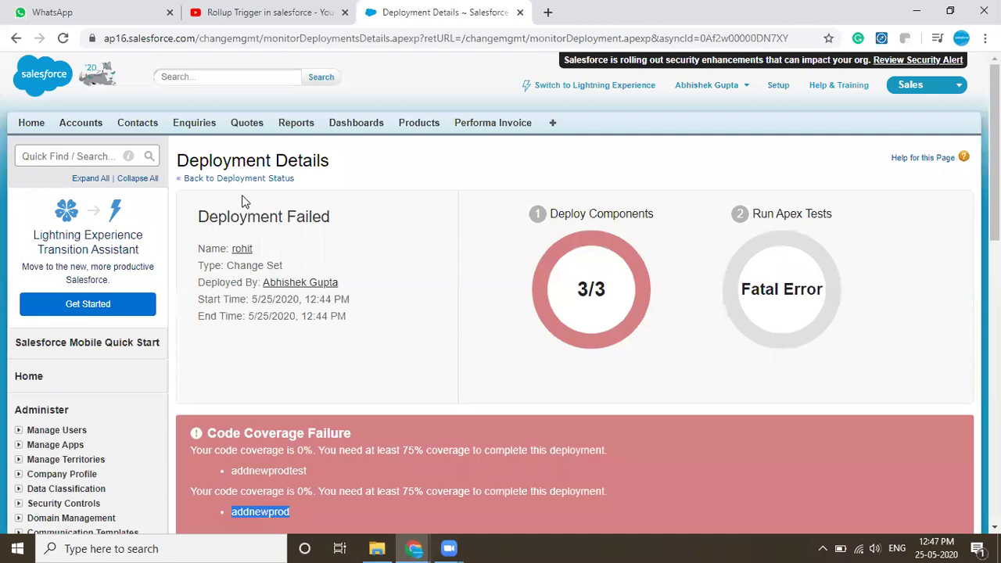
left_click(101, 157)
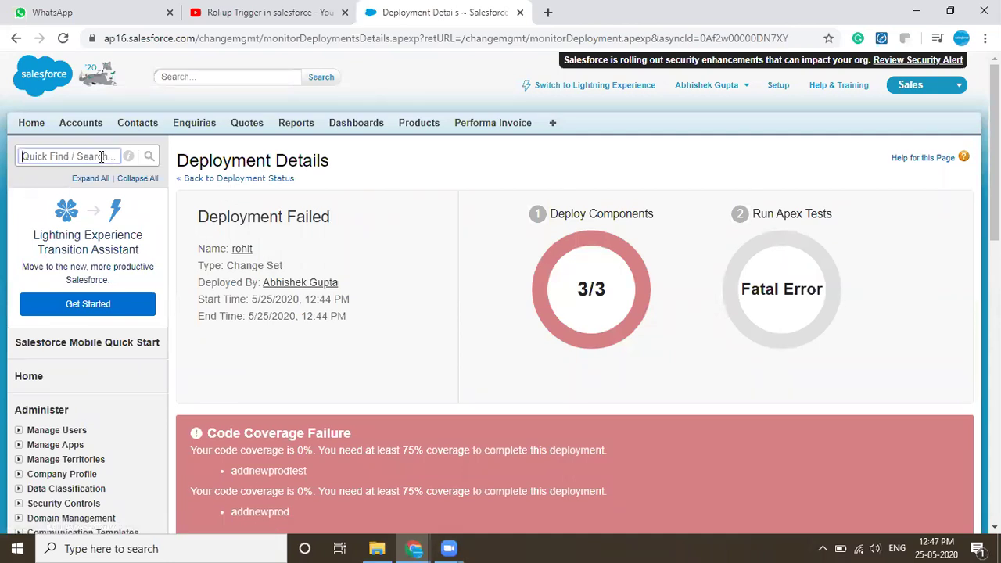
type("inb")
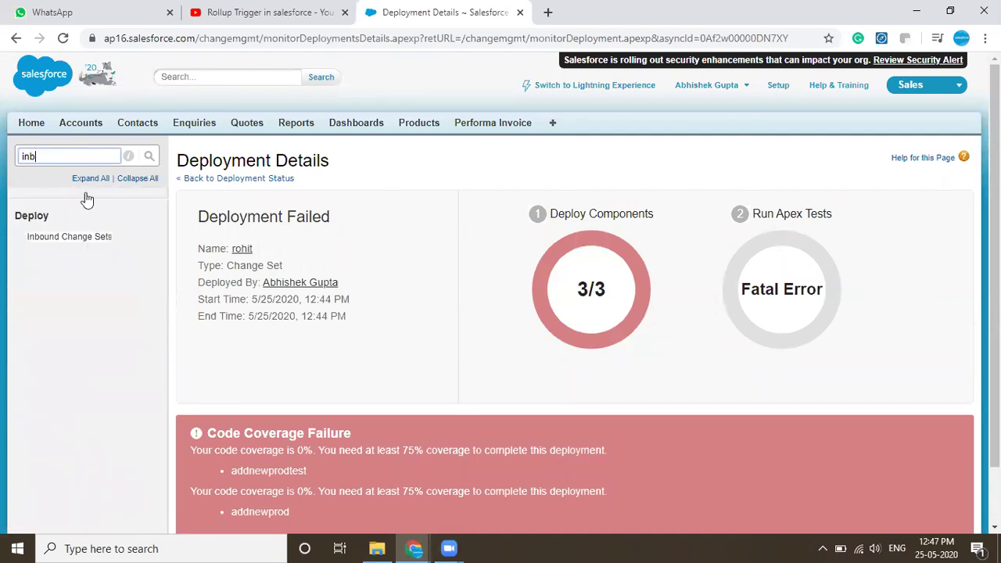
left_click(60, 241)
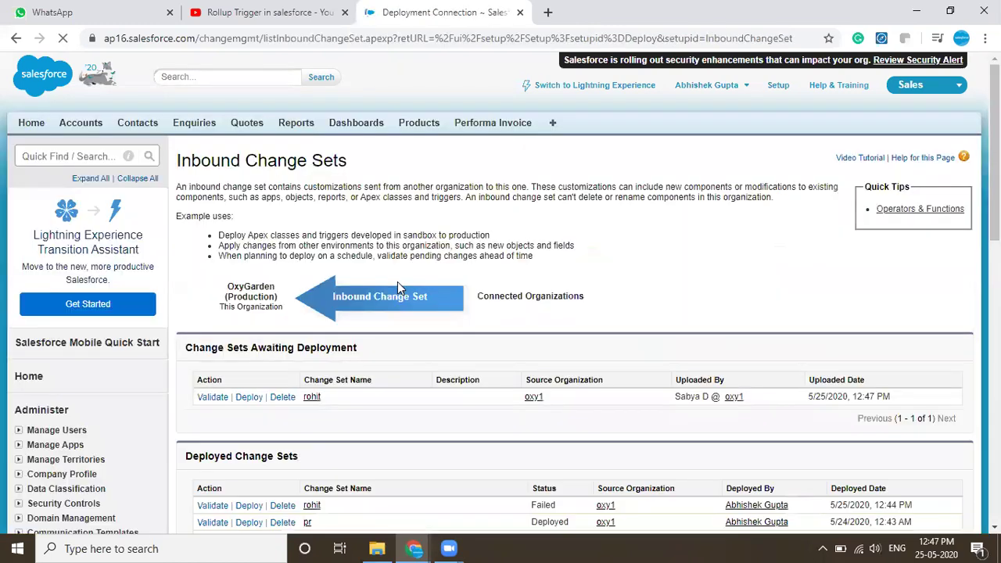
Deploy the awaiting inbound change set, running only the specified tests addnewprod,addnewpro_test
left_click(248, 399)
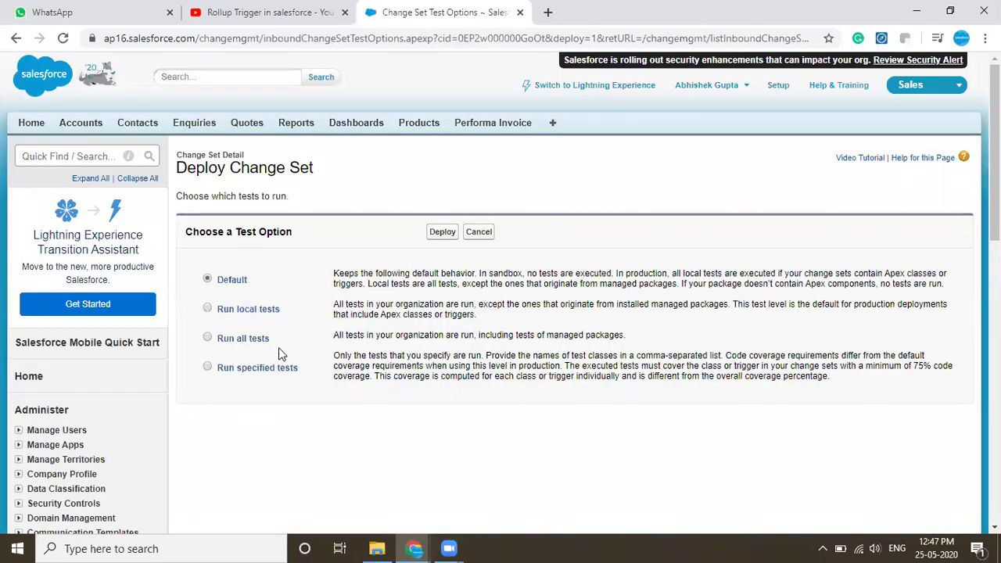
left_click(246, 368)
left_click(224, 404)
key("ctrl+v")
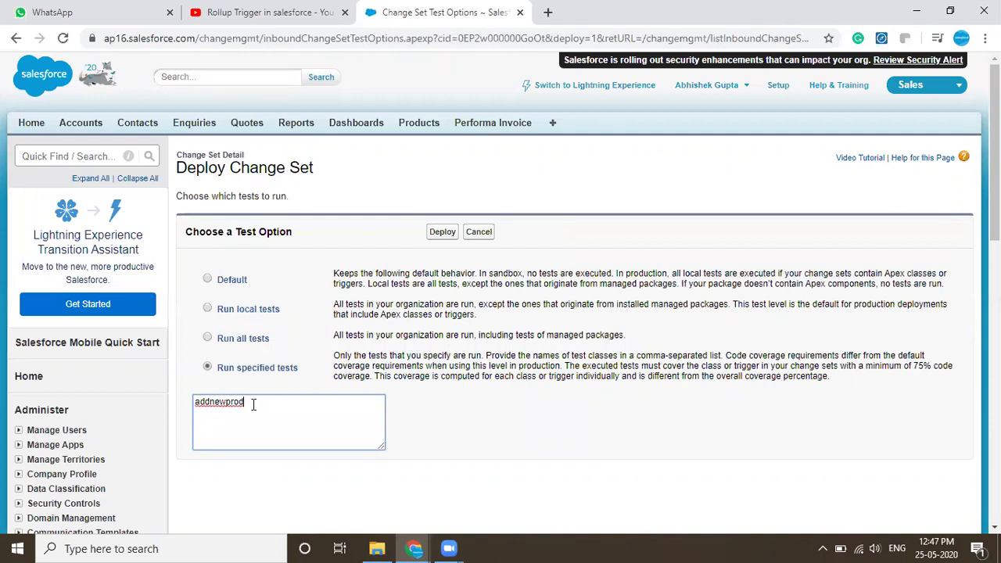
key("alt+Tab")
left_click_drag(337, 321, 255, 323)
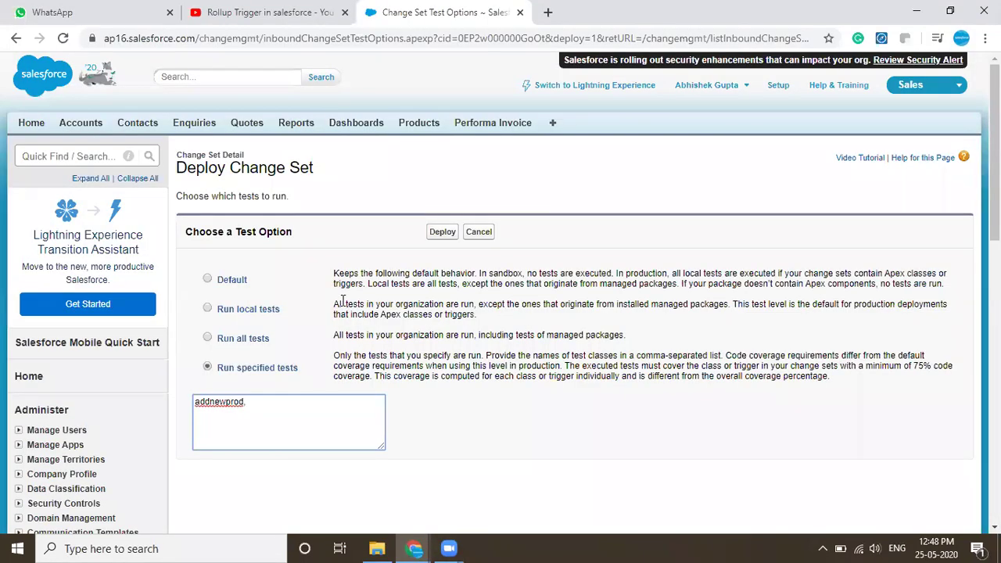
type("addnewpro_test")
left_click(432, 238)
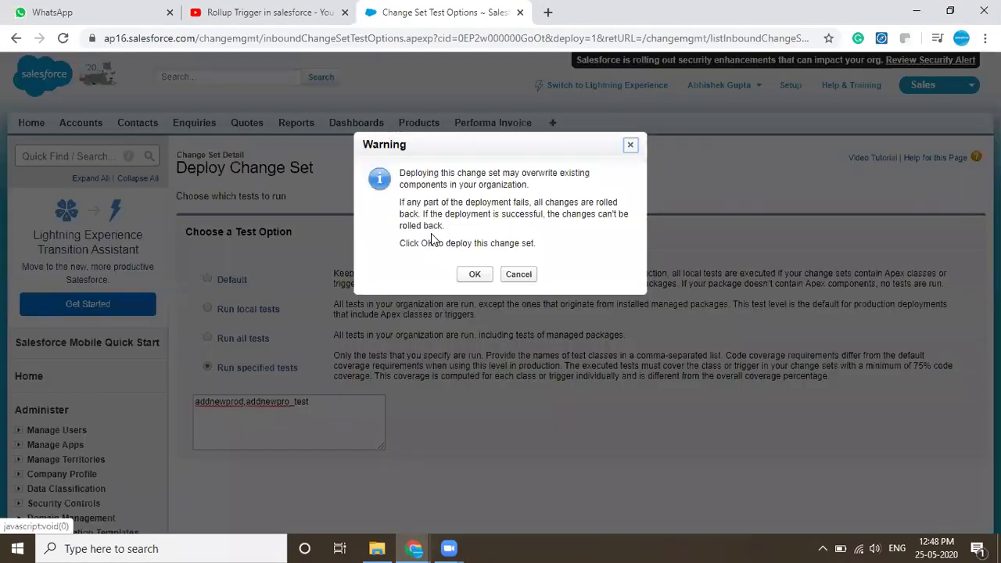
left_click(461, 274)
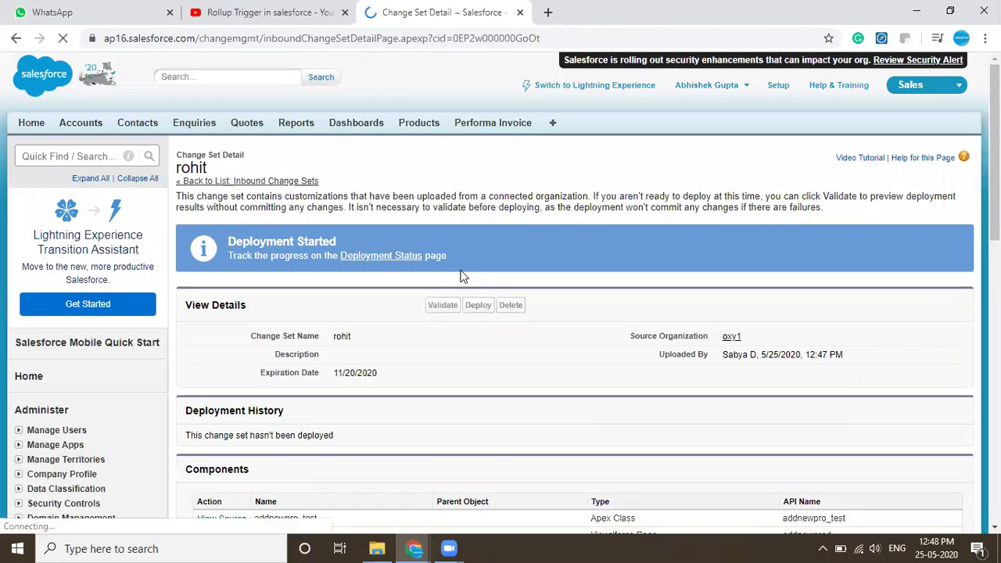
Open the deployment status page and check the result of the new deployment
left_click(403, 263)
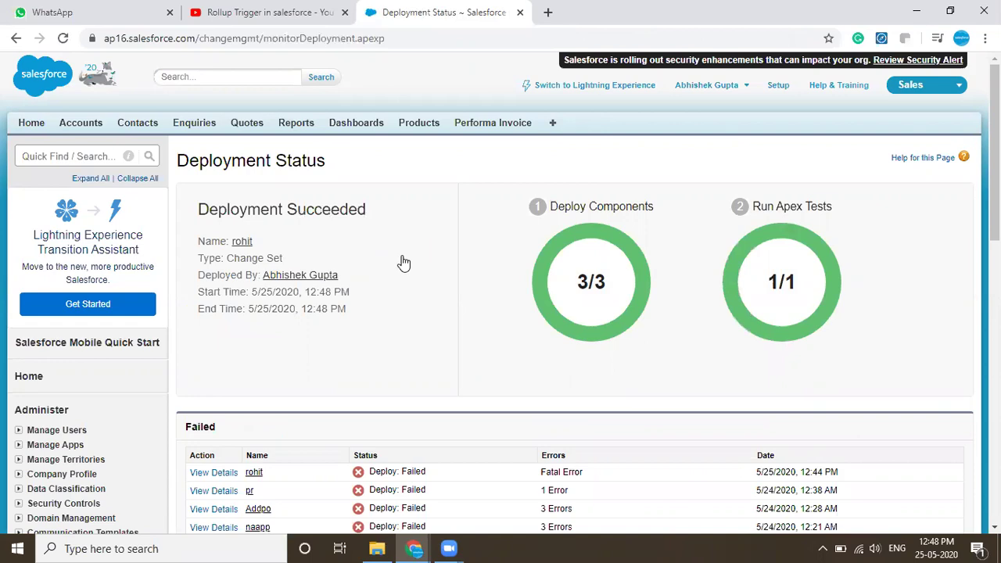
scroll(403, 263, "down", 5)
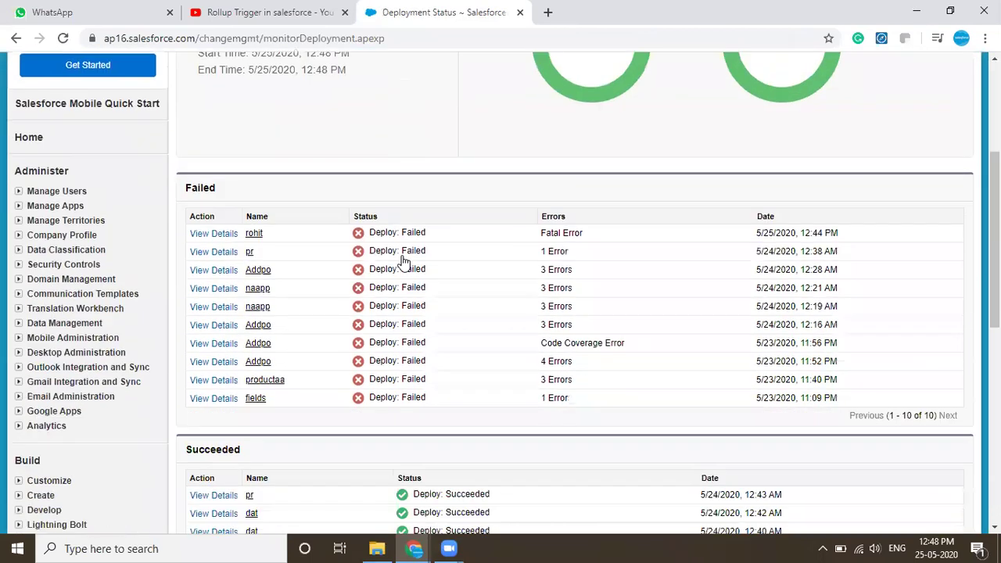
scroll(313, 398, "down", 3)
scroll(312, 398, "up", 10)
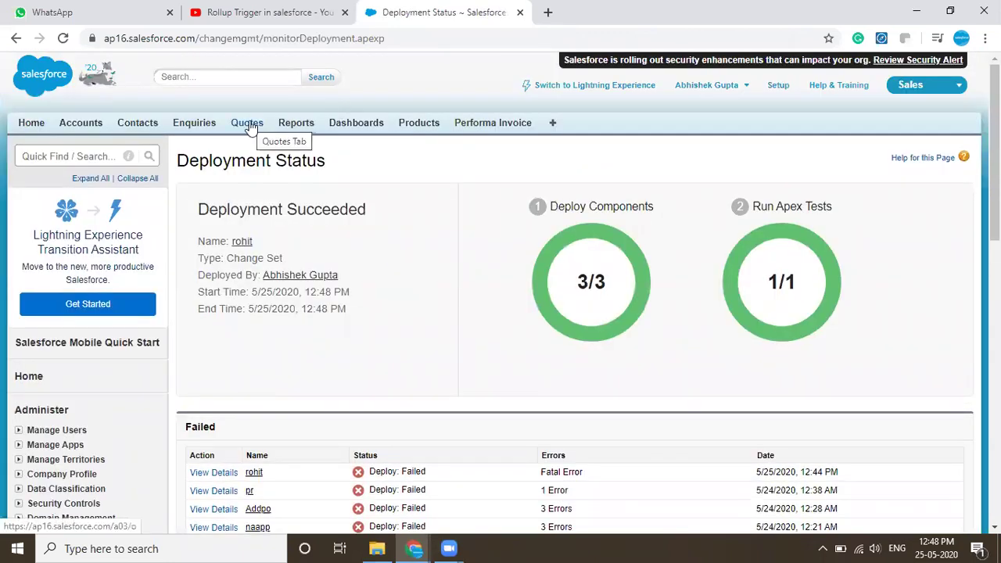
Open quote Q-0031 in production and look through its details and related lists
left_click(247, 124)
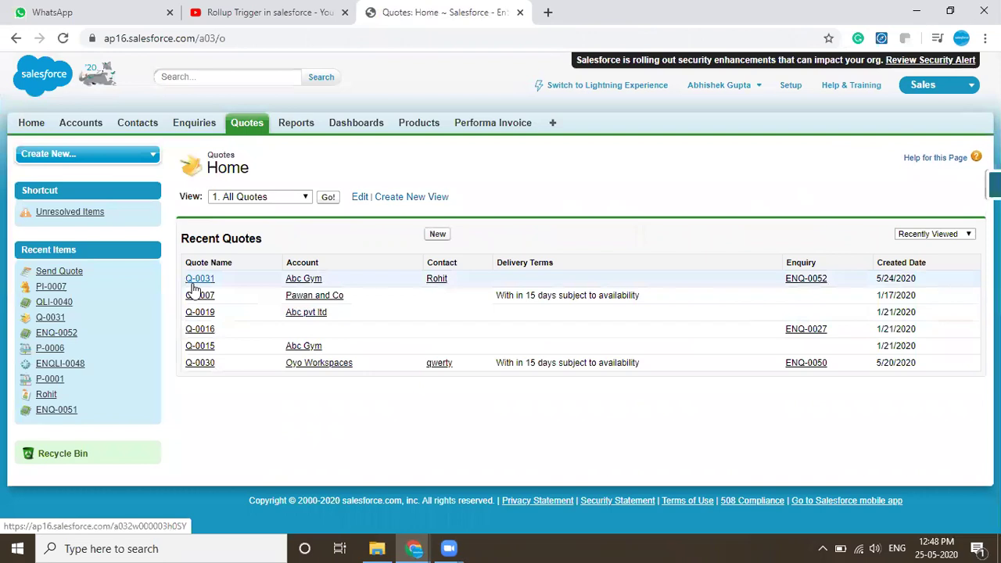
left_click(195, 282)
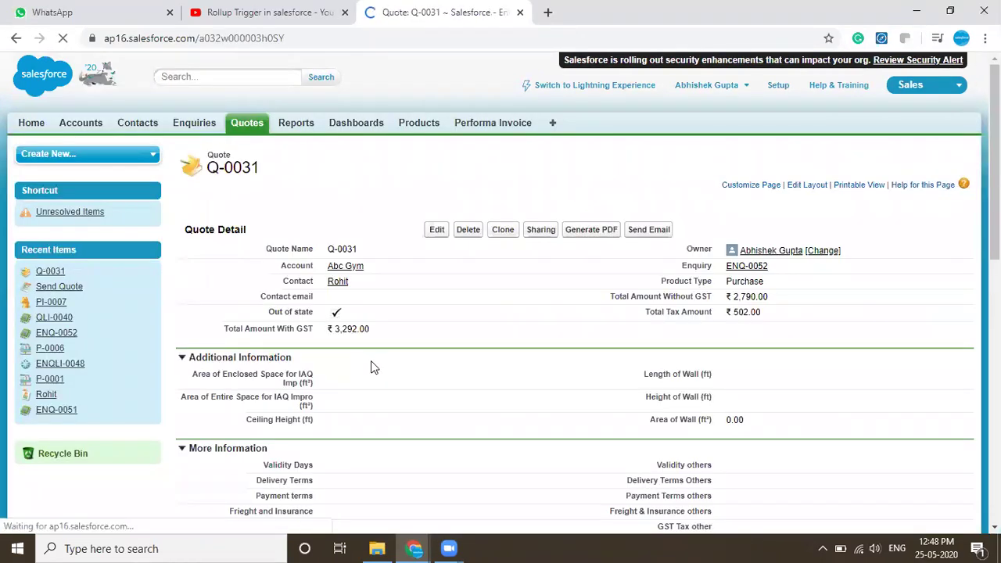
scroll(370, 361, "down", 4)
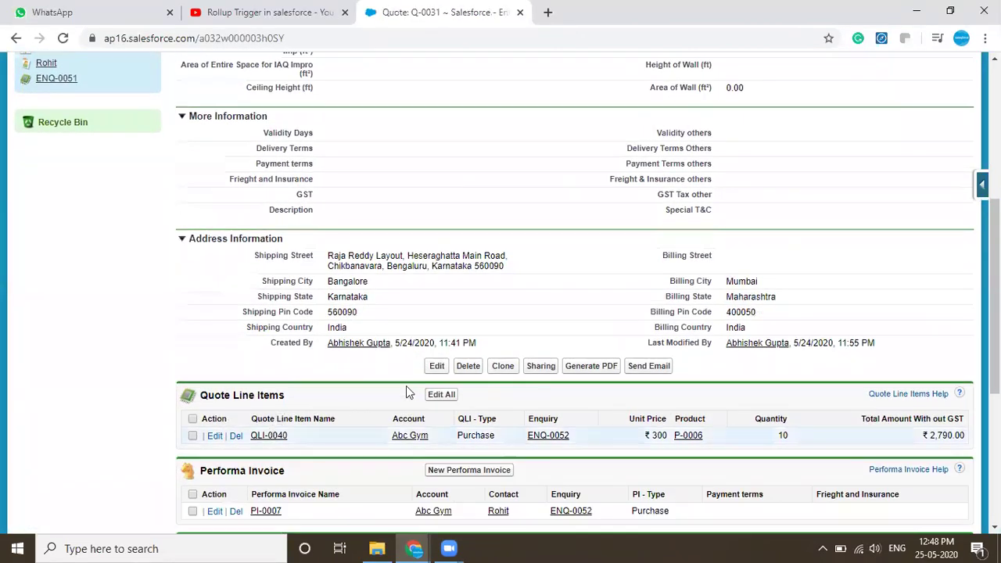
scroll(369, 423, "down", 2)
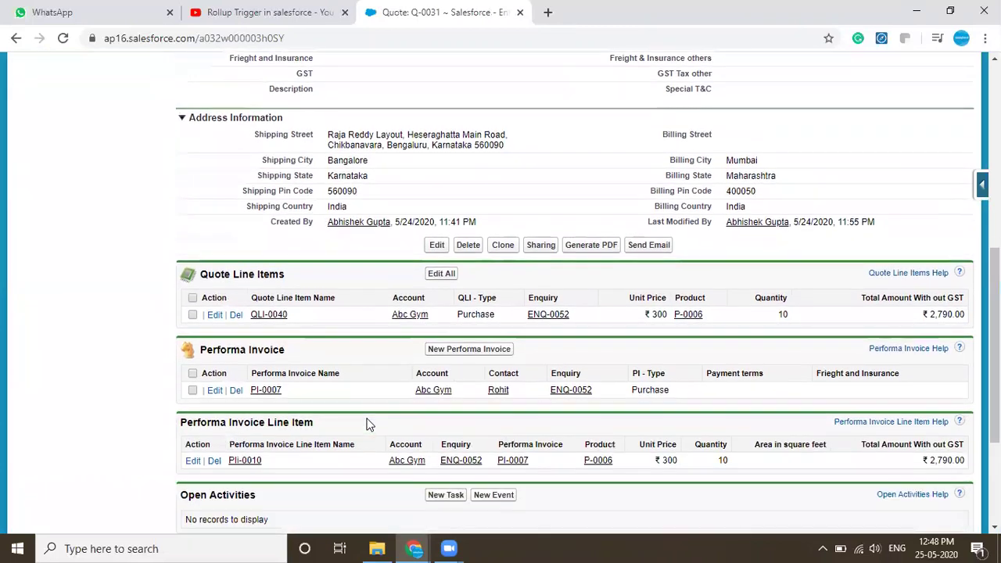
scroll(369, 424, "up", 6)
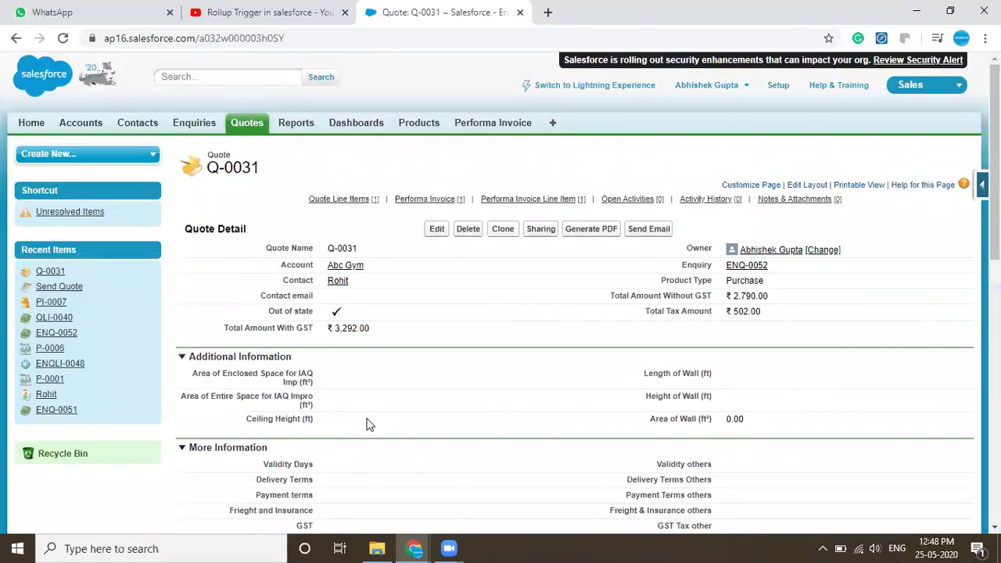
Open enquiry ENQ-0052 and launch Add Product from its Enquiry Line Items
left_click(188, 125)
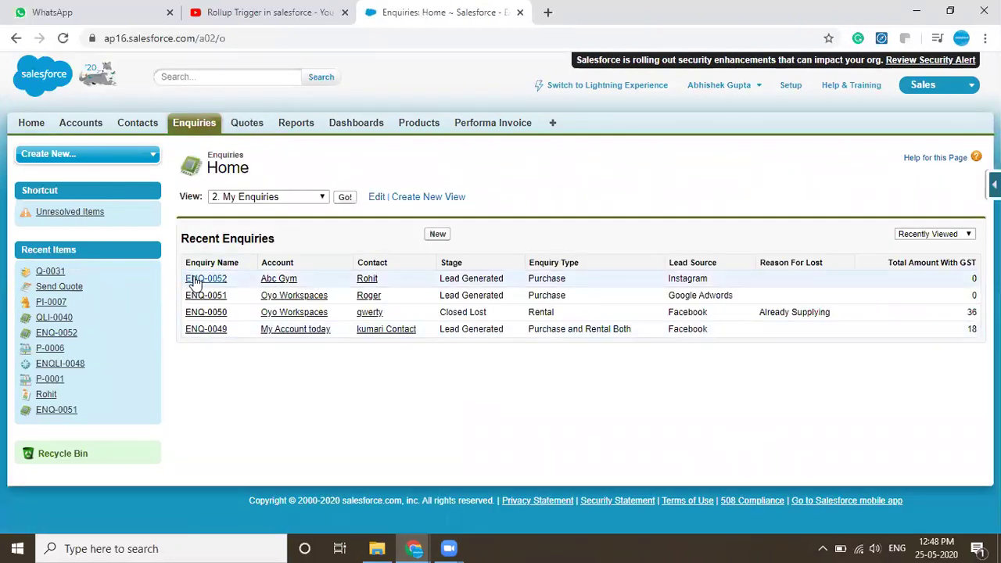
left_click(199, 279)
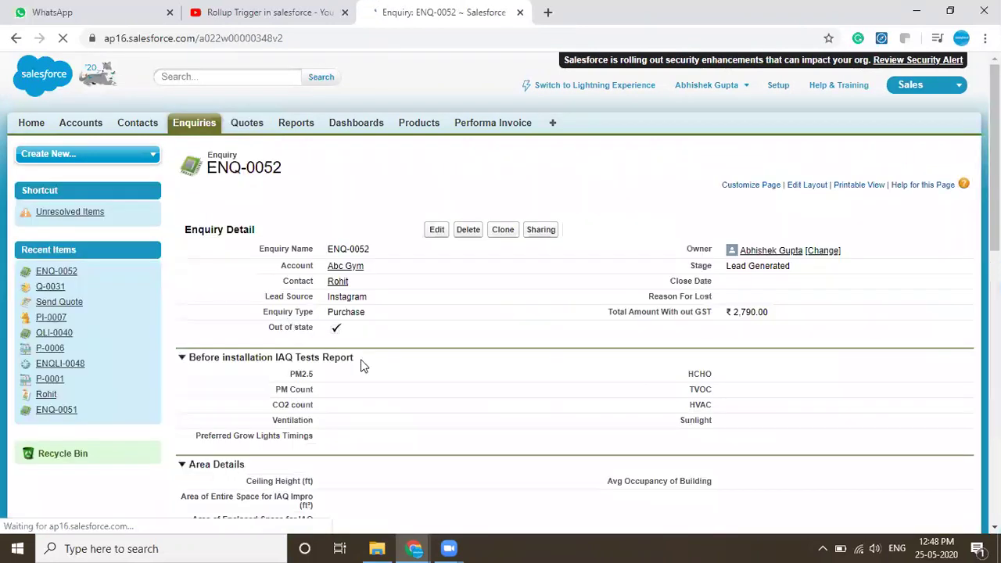
scroll(360, 359, "down", 6)
left_click(444, 128)
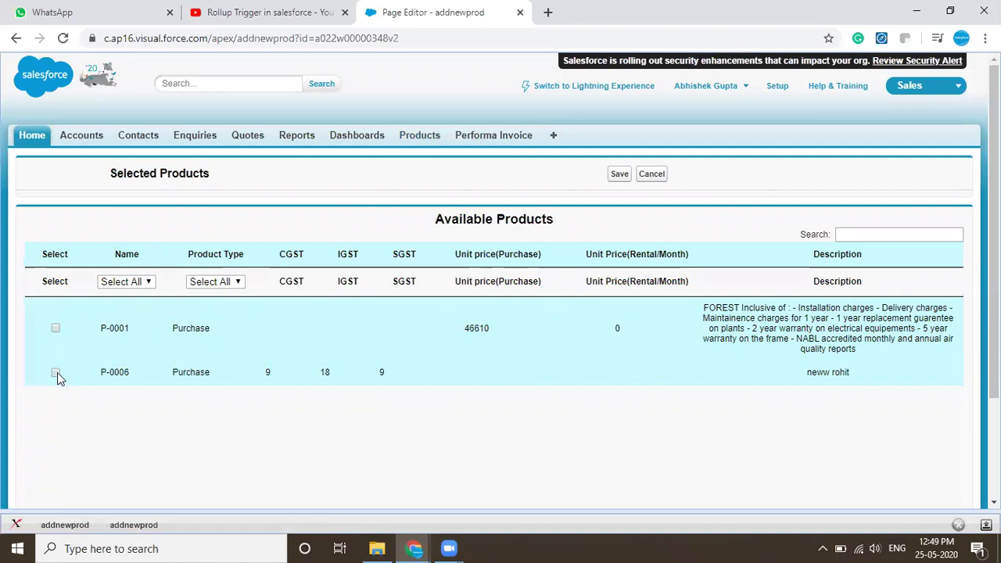
Add product P-0006 to the enquiry with quantity 20 and unit price 300, and save it
left_click_drag(279, 255, 415, 255)
left_click(415, 255)
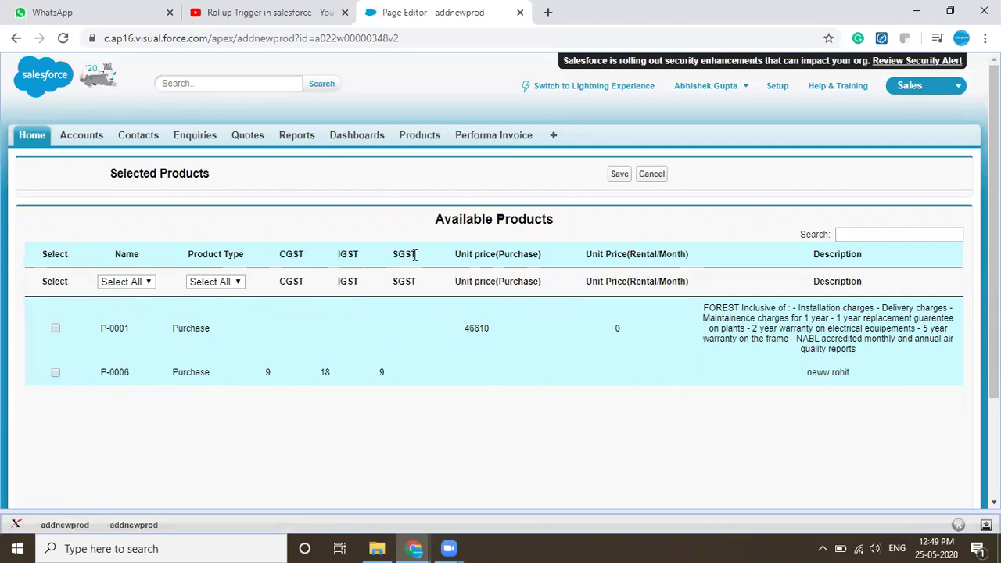
left_click(55, 373)
left_click(603, 227)
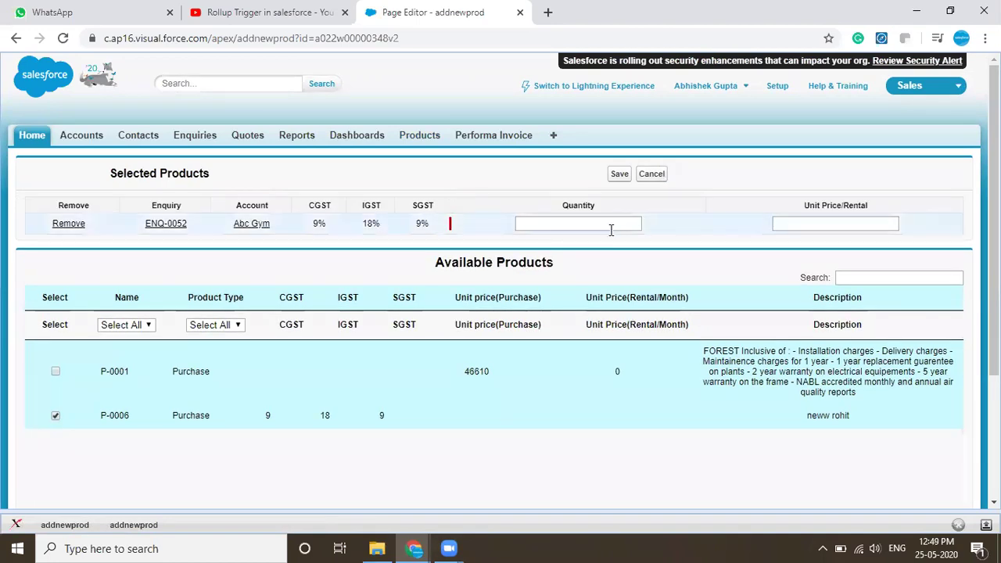
type("20")
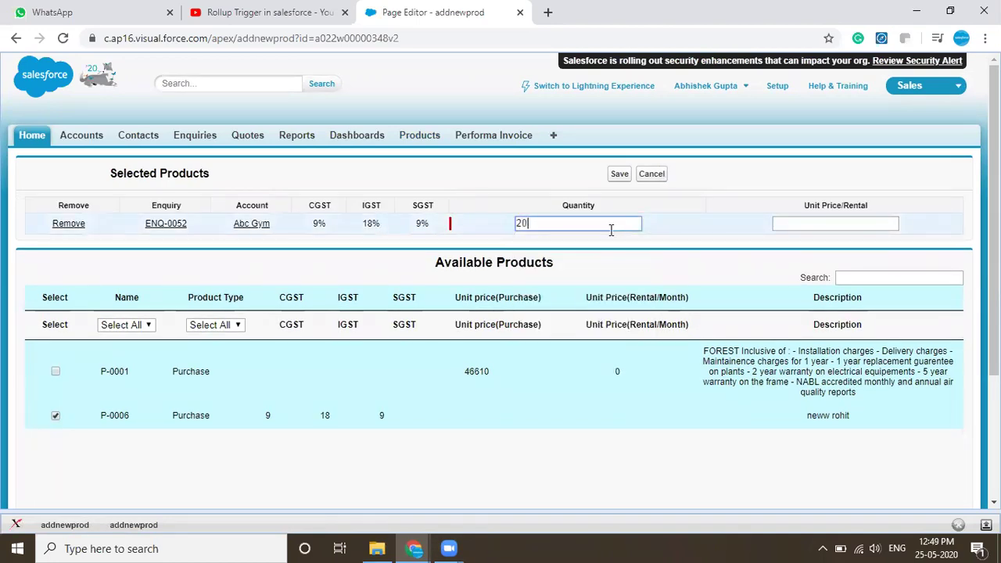
left_click(792, 223)
type("300")
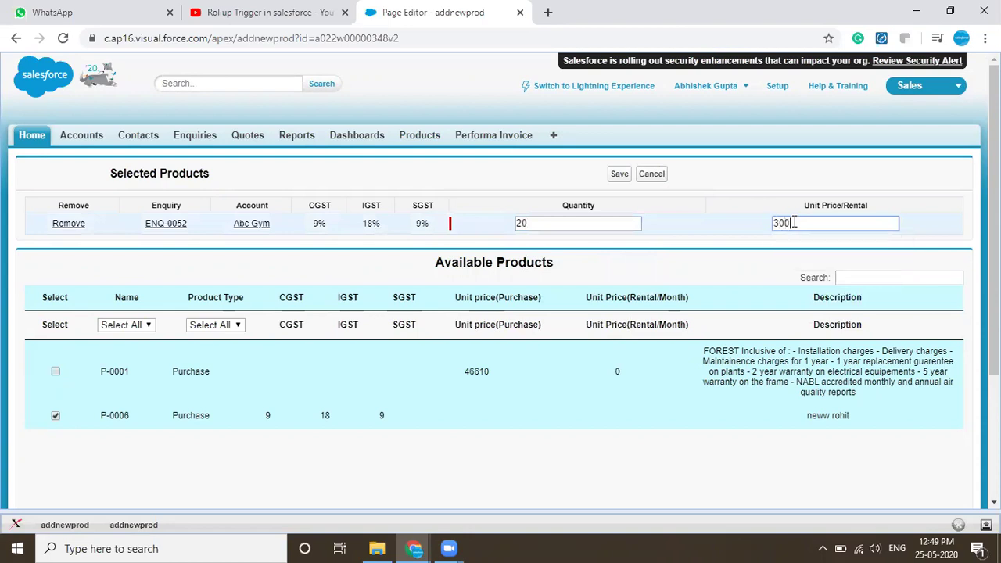
left_click(622, 179)
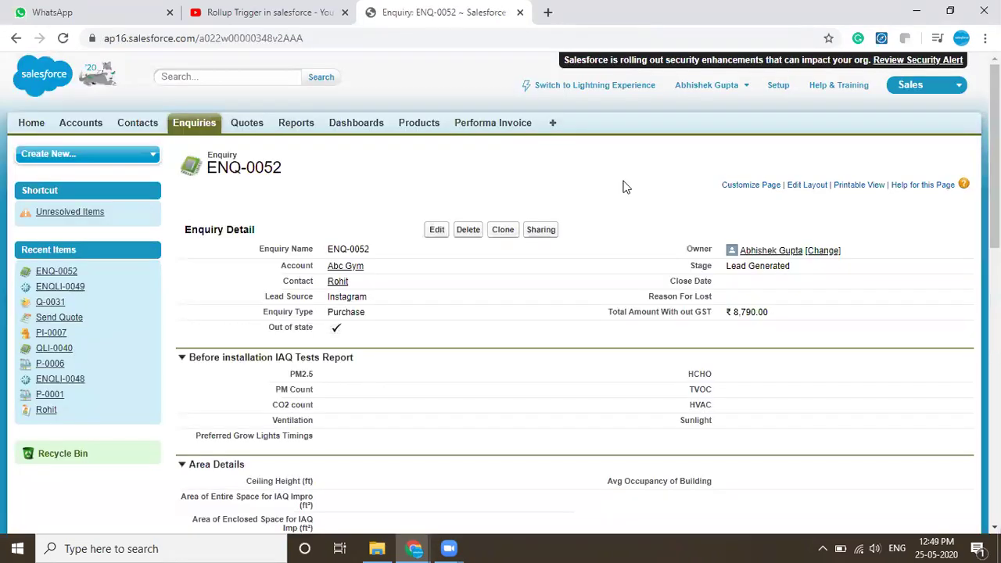
Review the enquiry's line items and related lists for the newly added product
scroll(587, 217, "down", 10)
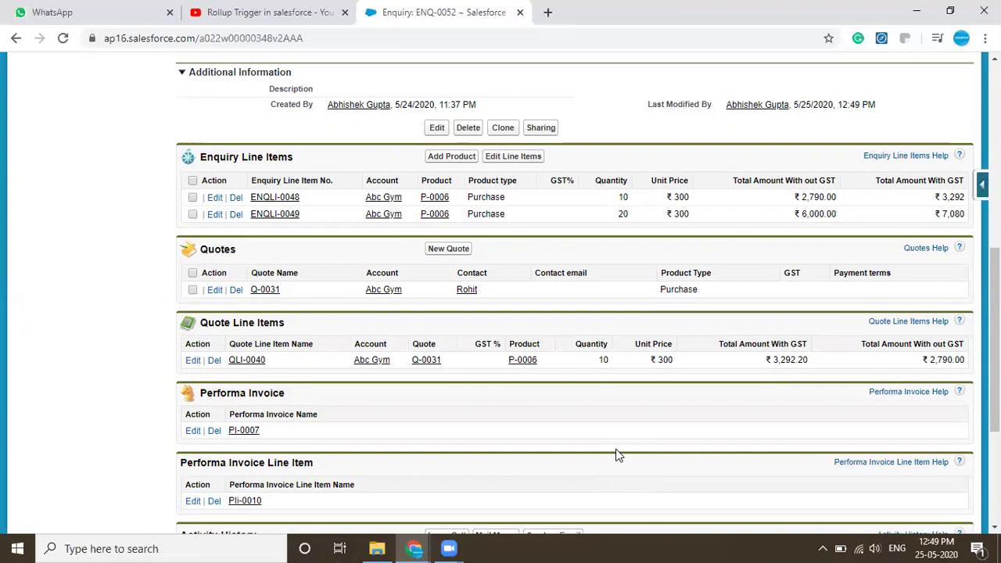
scroll(616, 455, "up", 15)
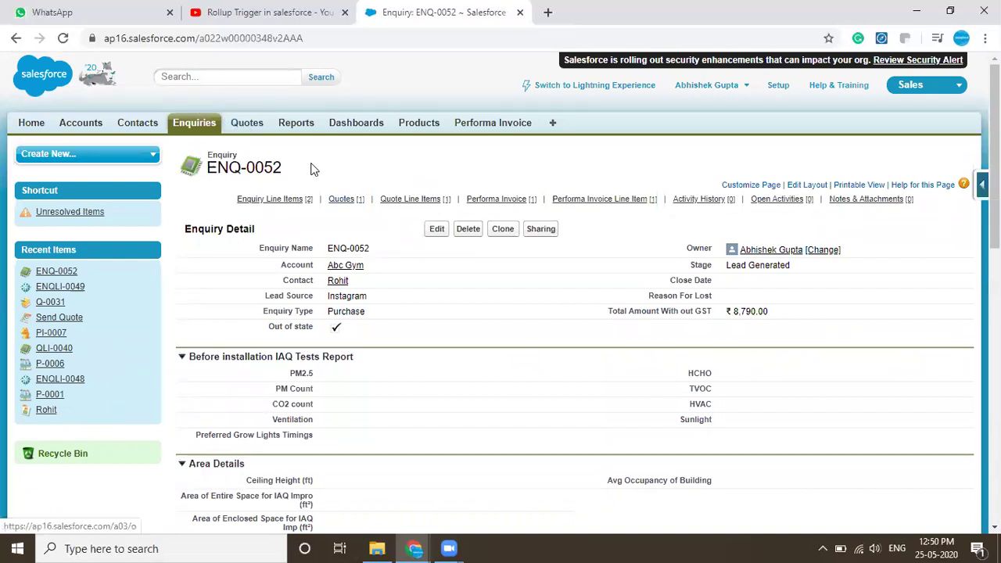
scroll(394, 408, "down", 5)
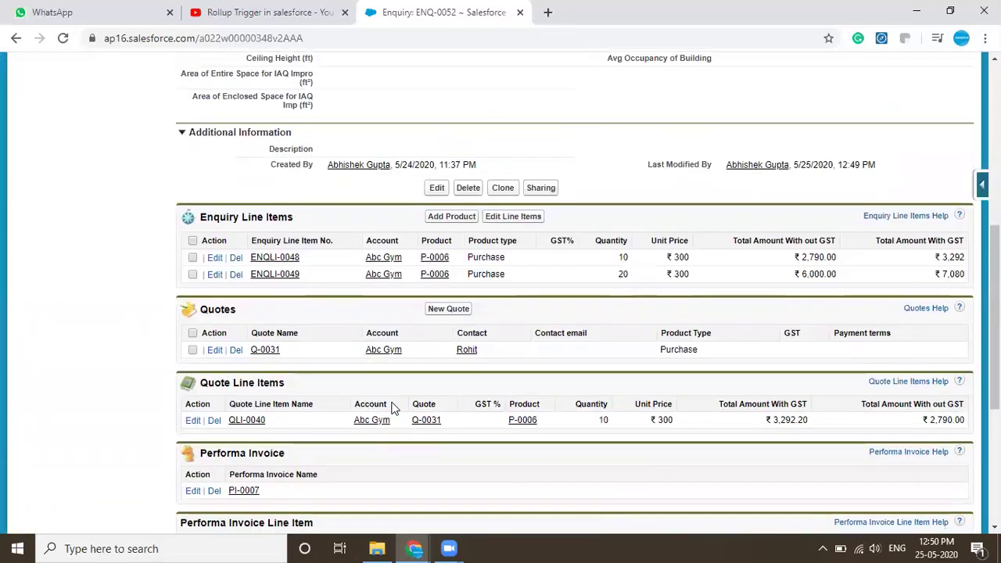